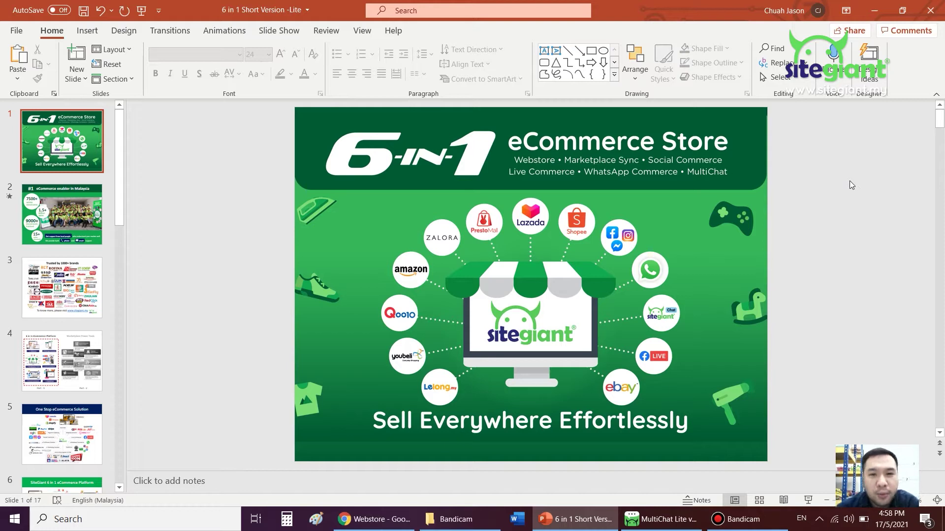
Present the '#1 eCommerce enabler' slide, then the 'Trusted by 1000+ brands' slide
{"action": "left_click", "coordinate": [76, 192]}
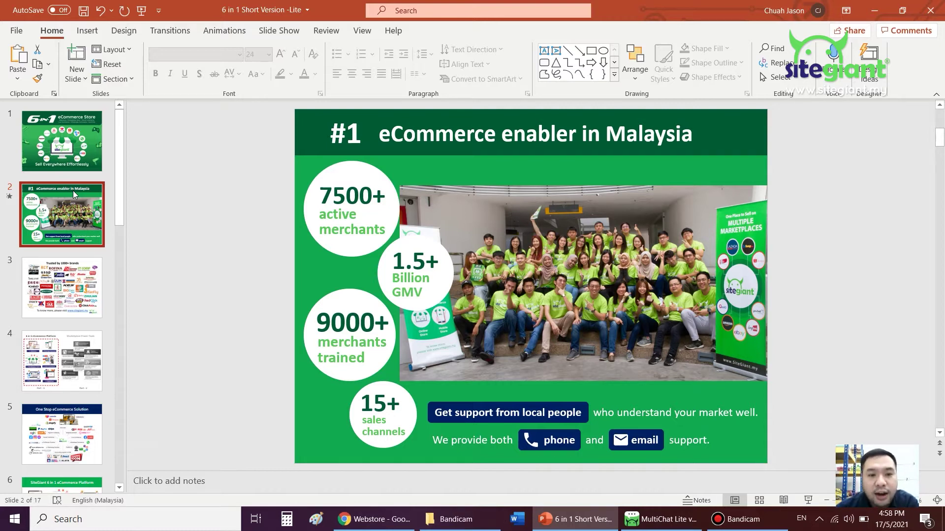
{"action": "left_click", "coordinate": [71, 281]}
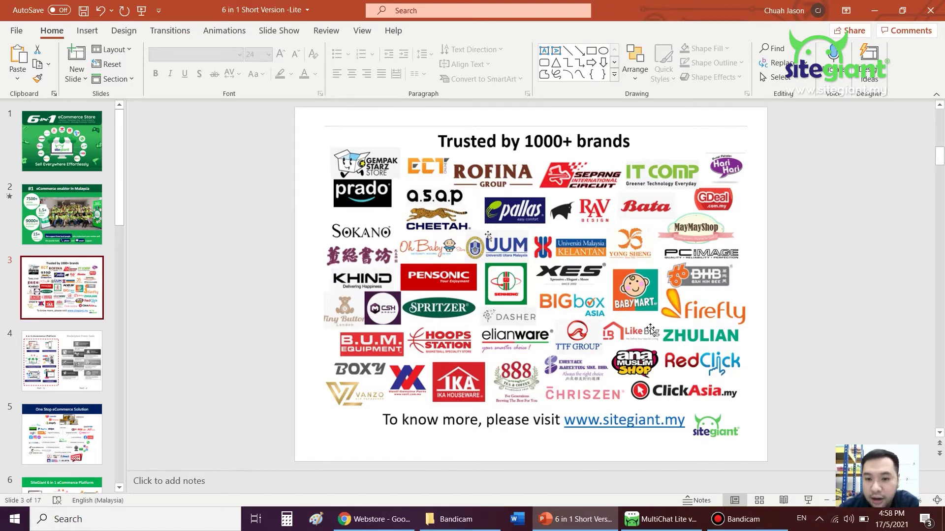
Present the 6-in-1 overview, the One Stop eCommerce Solution slide and the six-feature platform slide
{"action": "left_click", "coordinate": [72, 349]}
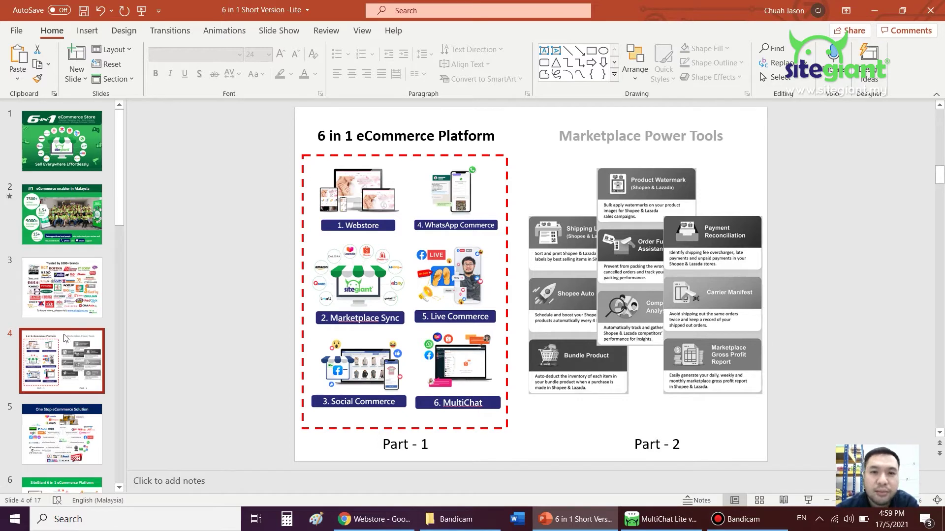
{"action": "left_click", "coordinate": [53, 410]}
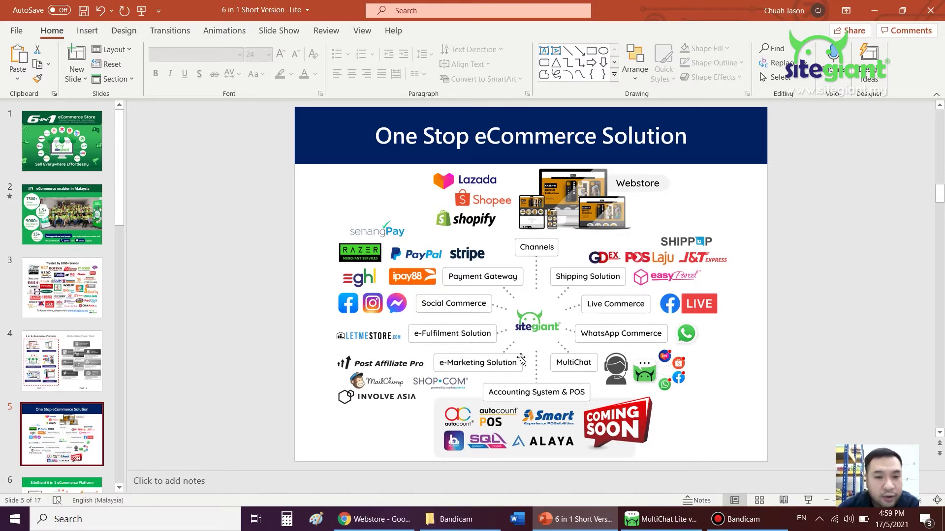
{"action": "scroll", "coordinate": [62, 380], "scroll_direction": "down", "scroll_amount": 1}
{"action": "left_click", "coordinate": [72, 460]}
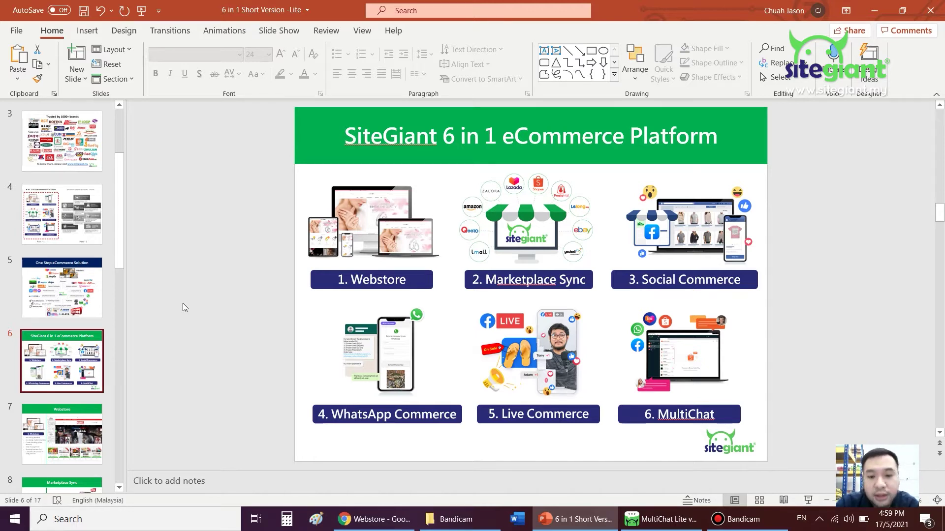
{"action": "scroll", "coordinate": [75, 408], "scroll_direction": "down", "scroll_amount": 1}
Present the Webstore features slide, then bring up the SiteGiant Webstore dashboard in the browser
{"action": "left_click", "coordinate": [85, 406]}
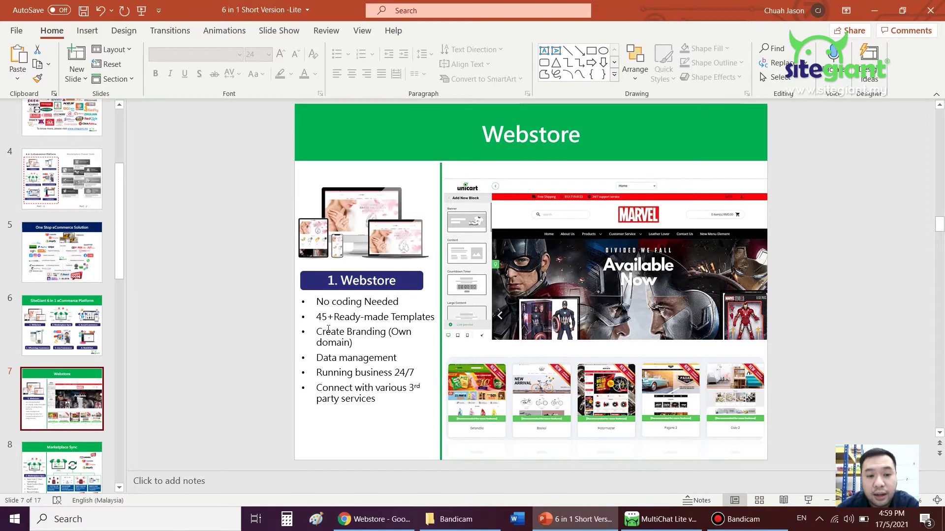
{"action": "left_click", "coordinate": [376, 518]}
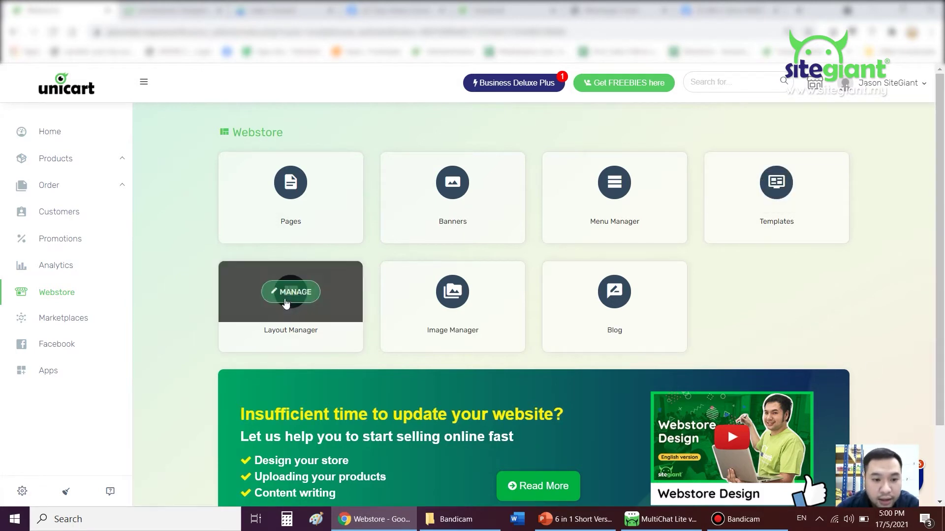
In the Layout Manager header settings, try several layouts and keep the logo-left header with search bar
{"action": "left_click", "coordinate": [288, 301]}
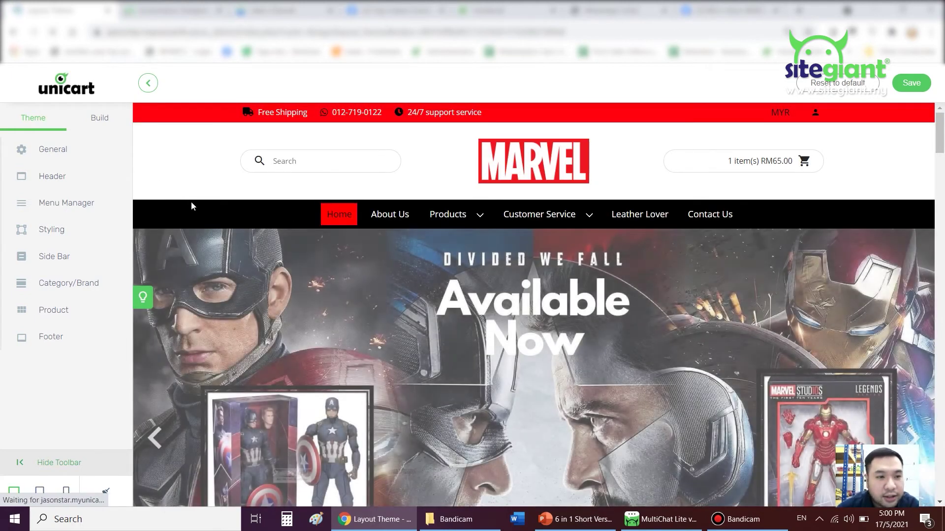
{"action": "scroll", "coordinate": [379, 215], "scroll_direction": "down", "scroll_amount": 3}
{"action": "scroll", "coordinate": [545, 236], "scroll_direction": "down", "scroll_amount": 2}
{"action": "scroll", "coordinate": [371, 233], "scroll_direction": "down", "scroll_amount": 3}
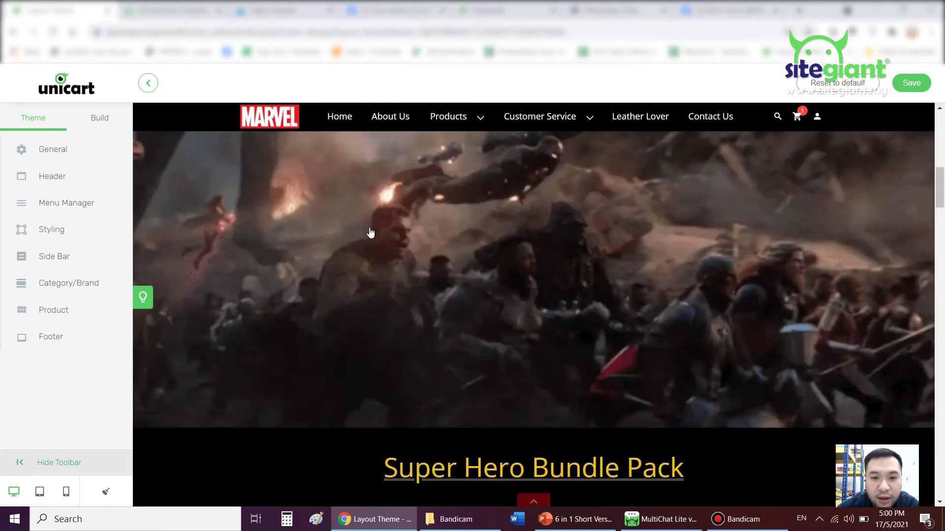
{"action": "scroll", "coordinate": [407, 217], "scroll_direction": "up", "scroll_amount": 2}
{"action": "scroll", "coordinate": [406, 217], "scroll_direction": "up", "scroll_amount": 3}
{"action": "scroll", "coordinate": [677, 231], "scroll_direction": "down", "scroll_amount": 3}
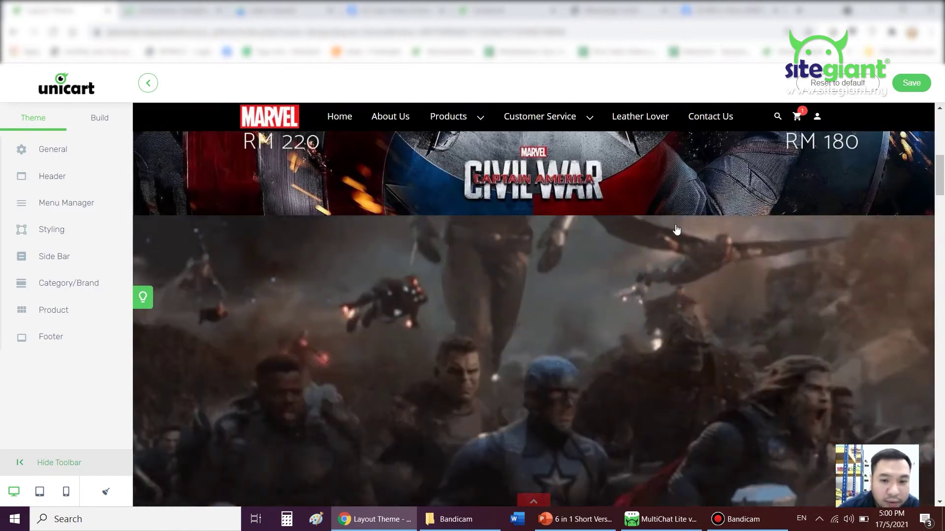
{"action": "scroll", "coordinate": [677, 231], "scroll_direction": "down", "scroll_amount": 2}
{"action": "scroll", "coordinate": [613, 243], "scroll_direction": "up", "scroll_amount": 3}
{"action": "scroll", "coordinate": [206, 186], "scroll_direction": "up", "scroll_amount": 3}
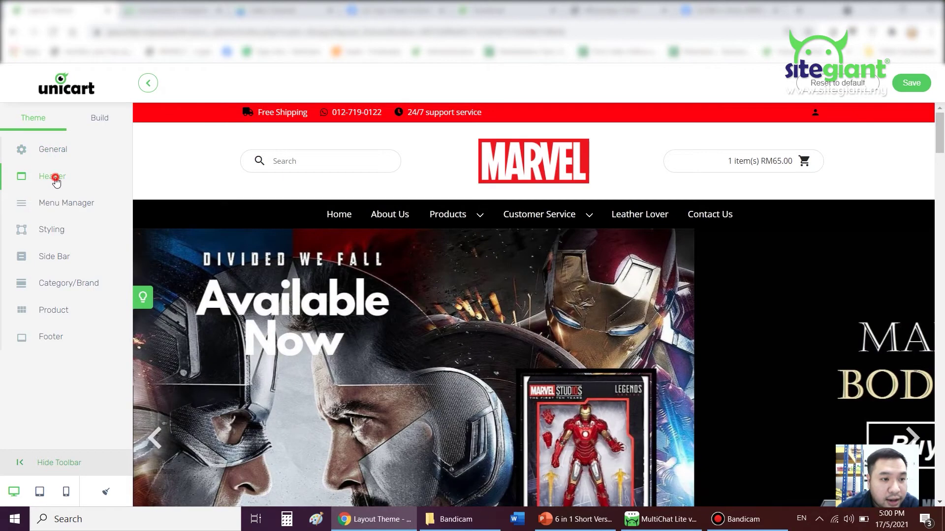
{"action": "left_click", "coordinate": [54, 179]}
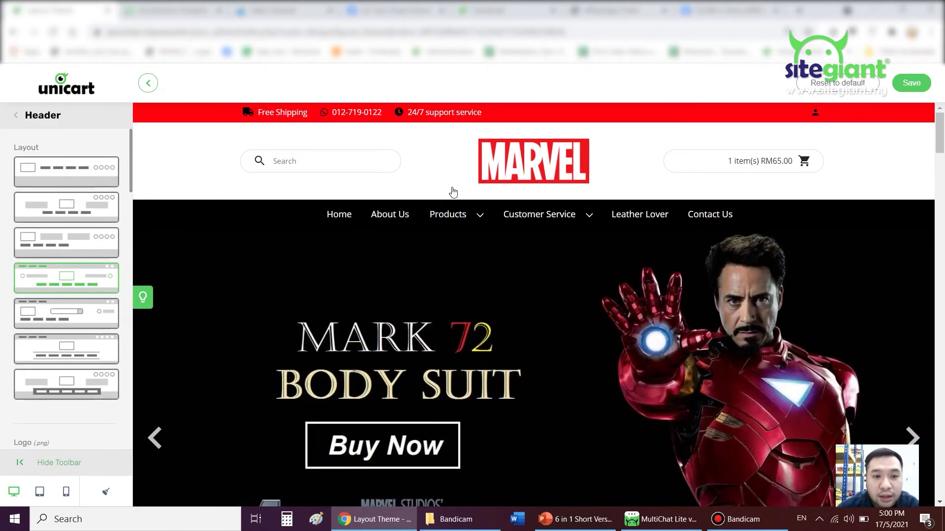
{"action": "left_click", "coordinate": [66, 172]}
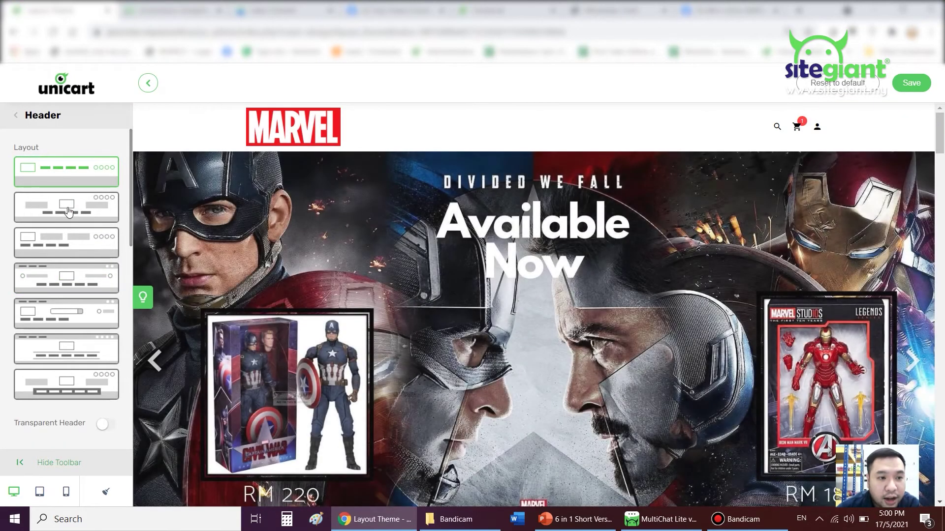
{"action": "left_click", "coordinate": [68, 213]}
{"action": "left_click", "coordinate": [72, 278]}
{"action": "left_click", "coordinate": [74, 310]}
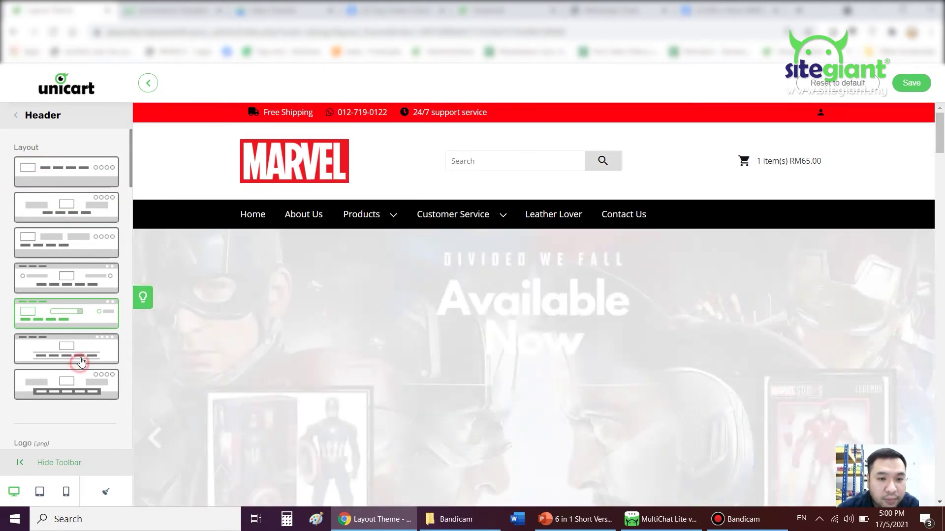
{"action": "left_click", "coordinate": [79, 365]}
{"action": "left_click", "coordinate": [83, 314]}
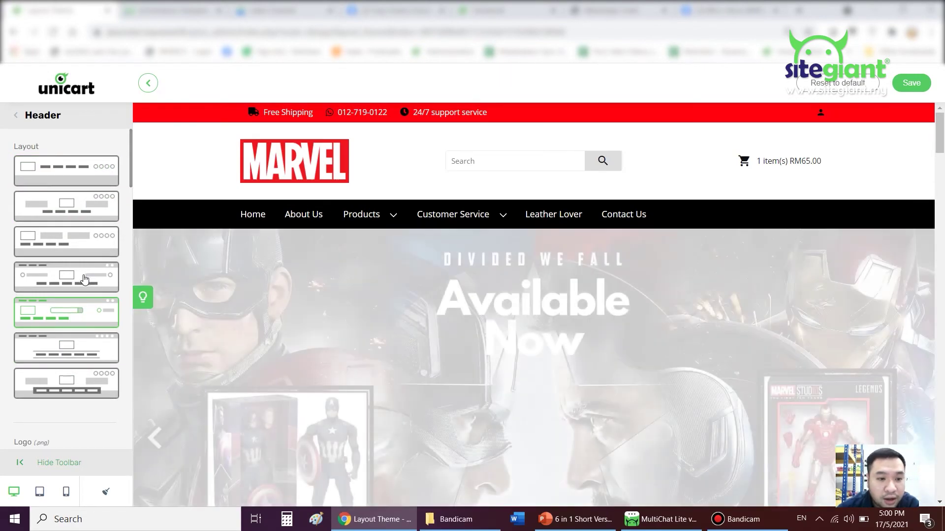
{"action": "scroll", "coordinate": [84, 279], "scroll_direction": "down", "scroll_amount": 2}
{"action": "scroll", "coordinate": [92, 347], "scroll_direction": "down", "scroll_amount": 2}
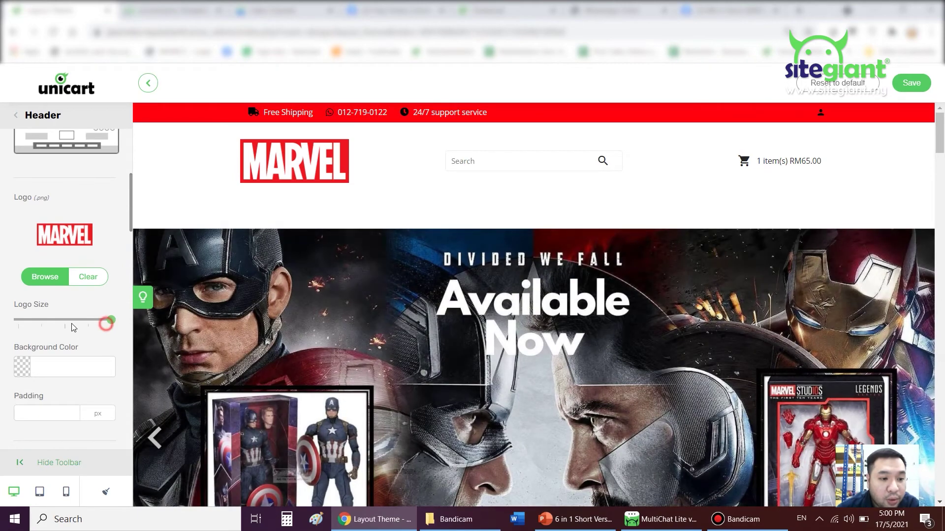
Shrink the store logo, recolour the header background purple, and return to the main theme options
{"action": "left_click", "coordinate": [64, 323]}
{"action": "left_click", "coordinate": [64, 366]}
{"action": "left_click", "coordinate": [77, 392]}
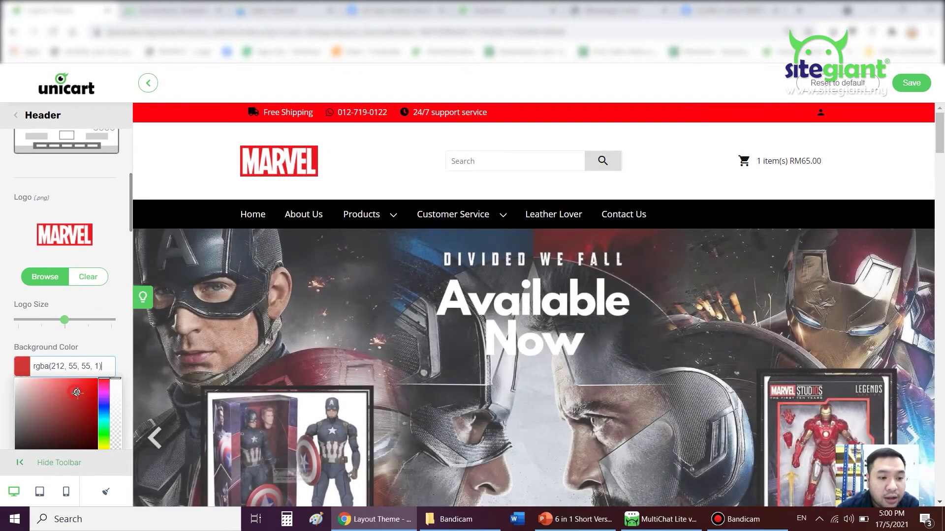
{"action": "mouse_move", "coordinate": [77, 392]}
{"action": "left_mouse_down"}
{"action": "mouse_move", "coordinate": [88, 396]}
{"action": "mouse_move", "coordinate": [95, 385]}
{"action": "left_mouse_up"}
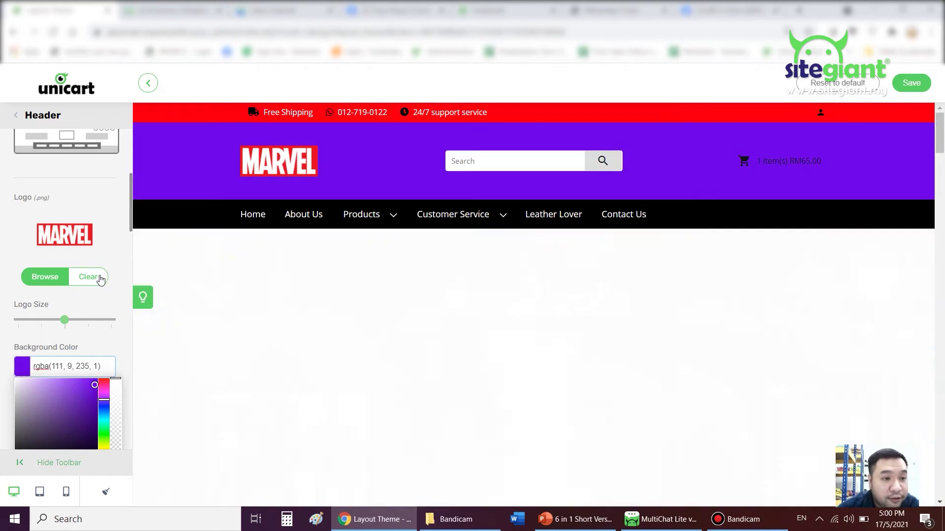
{"action": "scroll", "coordinate": [96, 275], "scroll_direction": "up", "scroll_amount": 5}
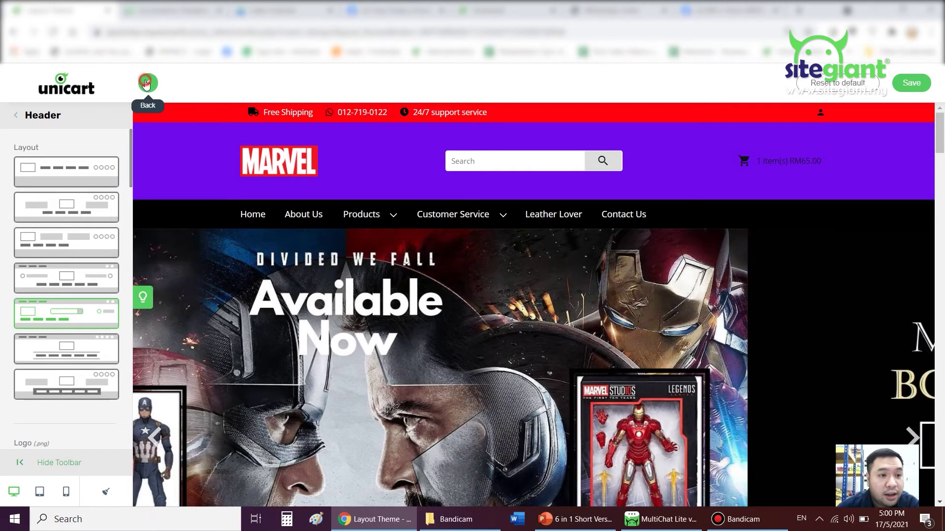
{"action": "left_click", "coordinate": [145, 83]}
{"action": "left_click", "coordinate": [435, 363]}
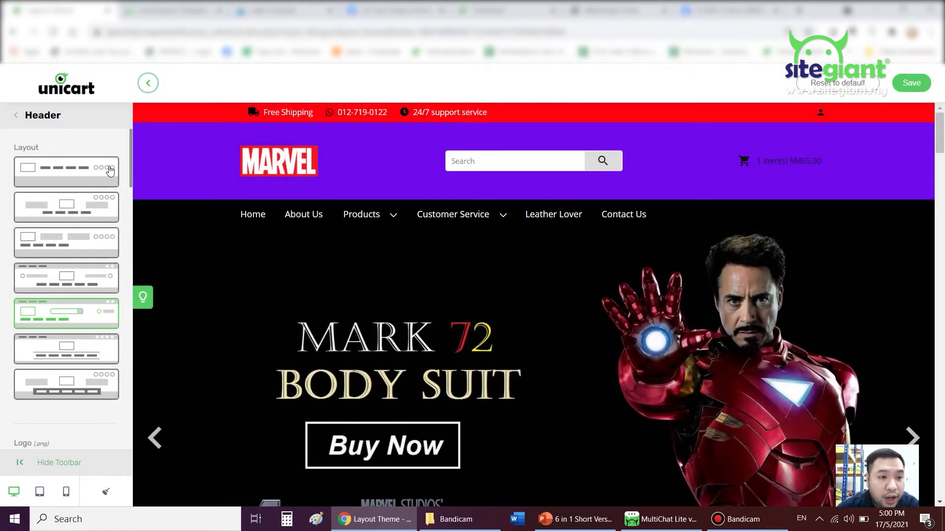
{"action": "left_click", "coordinate": [37, 116]}
In the Layout Builder, add a Products Collections block below the Avengers banner, discarding the header changes
{"action": "left_click", "coordinate": [104, 123]}
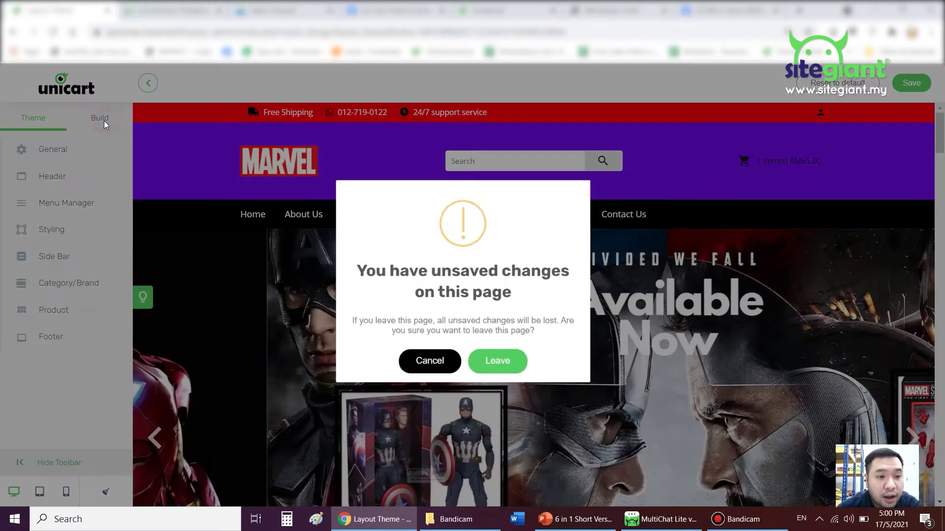
{"action": "left_click", "coordinate": [508, 365]}
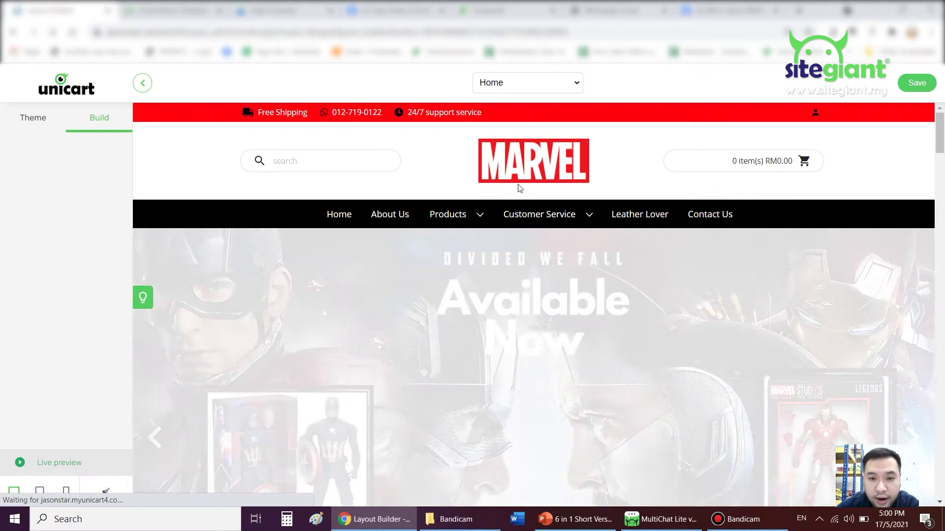
{"action": "scroll", "coordinate": [528, 222], "scroll_direction": "down", "scroll_amount": 1}
{"action": "scroll", "coordinate": [538, 280], "scroll_direction": "down", "scroll_amount": 10}
{"action": "scroll", "coordinate": [537, 231], "scroll_direction": "down", "scroll_amount": 5}
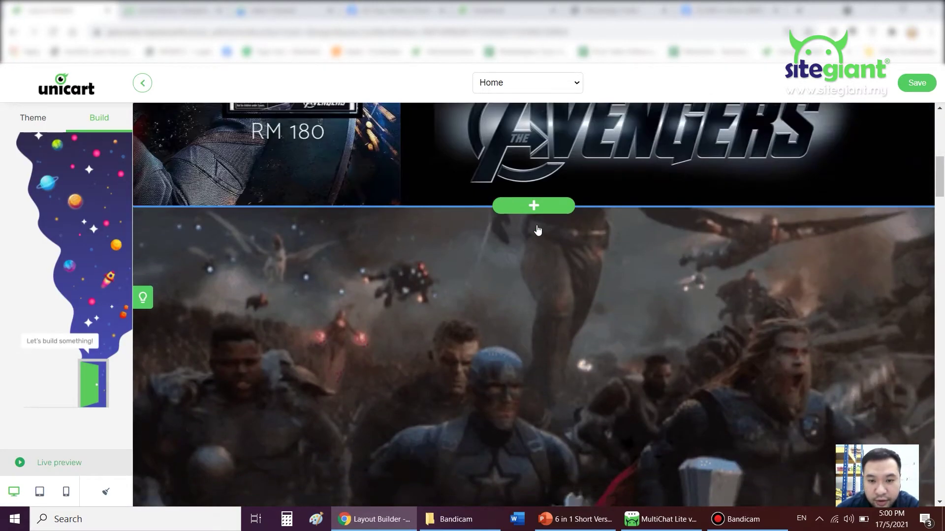
{"action": "scroll", "coordinate": [538, 230], "scroll_direction": "down", "scroll_amount": 7}
{"action": "scroll", "coordinate": [527, 238], "scroll_direction": "down", "scroll_amount": 1}
{"action": "scroll", "coordinate": [531, 243], "scroll_direction": "up", "scroll_amount": 3}
{"action": "left_click", "coordinate": [529, 244]}
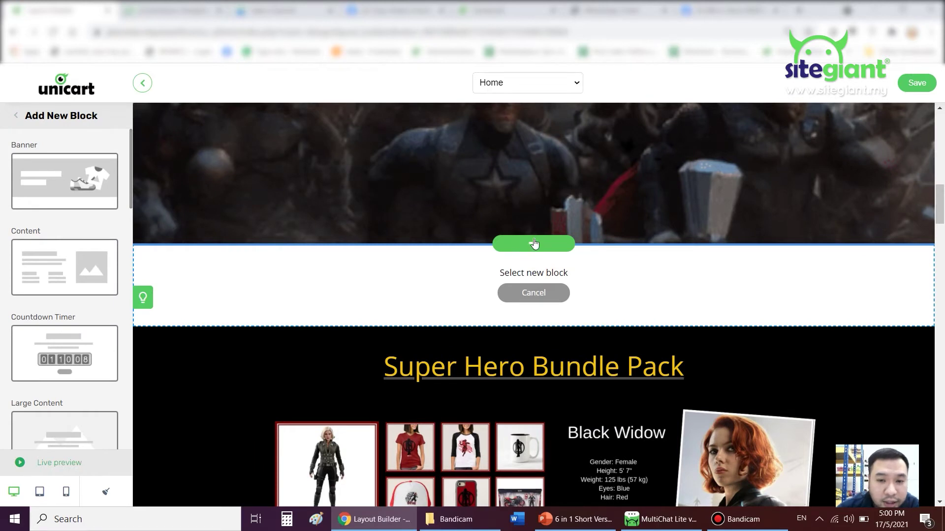
{"action": "scroll", "coordinate": [67, 295], "scroll_direction": "down", "scroll_amount": 3}
{"action": "scroll", "coordinate": [69, 259], "scroll_direction": "down", "scroll_amount": 2}
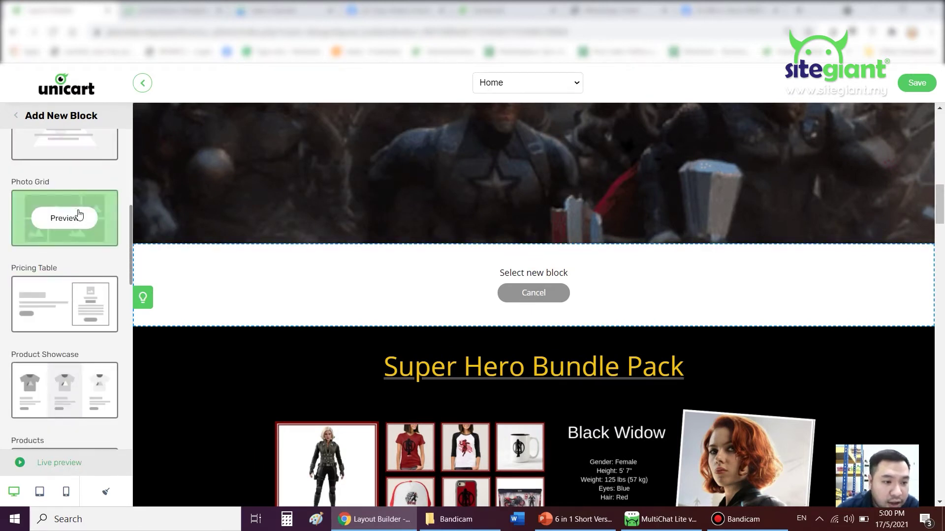
{"action": "scroll", "coordinate": [79, 215], "scroll_direction": "down", "scroll_amount": 3}
{"action": "left_click", "coordinate": [69, 292]}
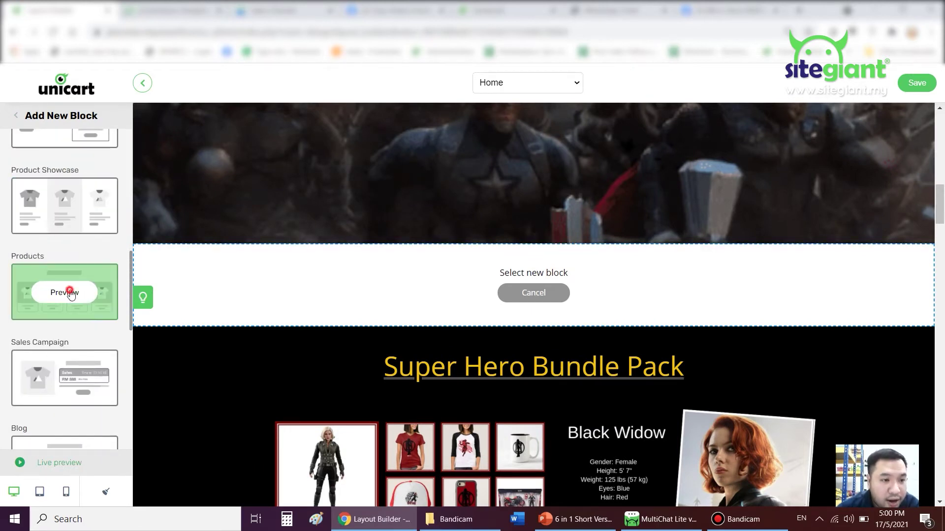
{"action": "left_click", "coordinate": [75, 268]}
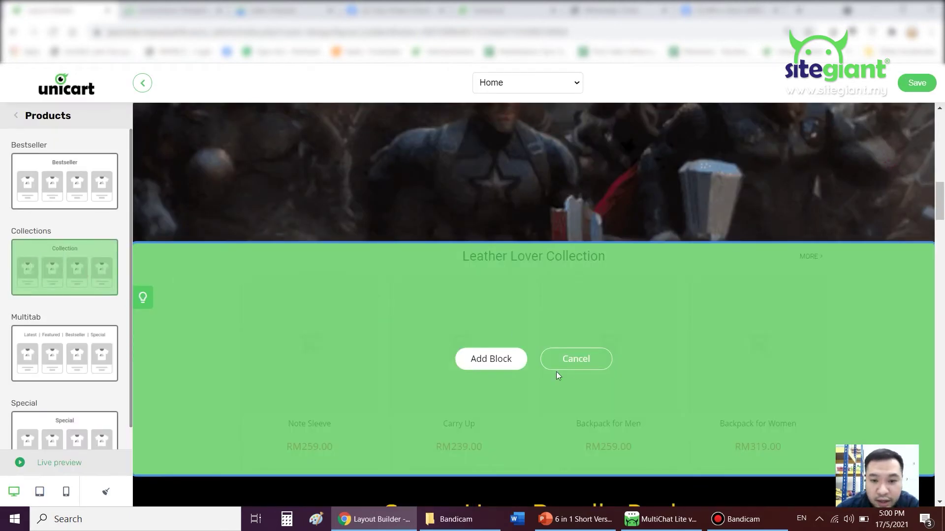
{"action": "left_click", "coordinate": [488, 359]}
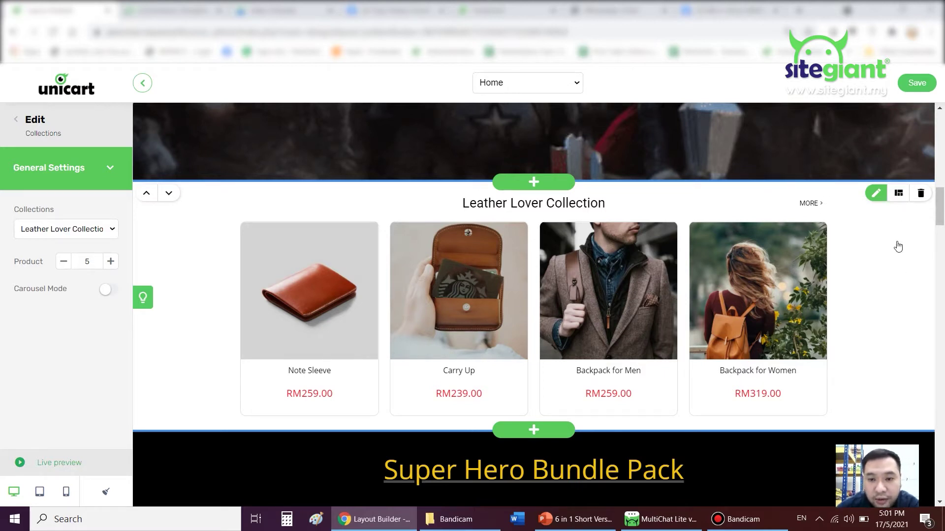
Switch the new product block to the Featured/Latest Multitab layout
{"action": "left_click", "coordinate": [898, 193]}
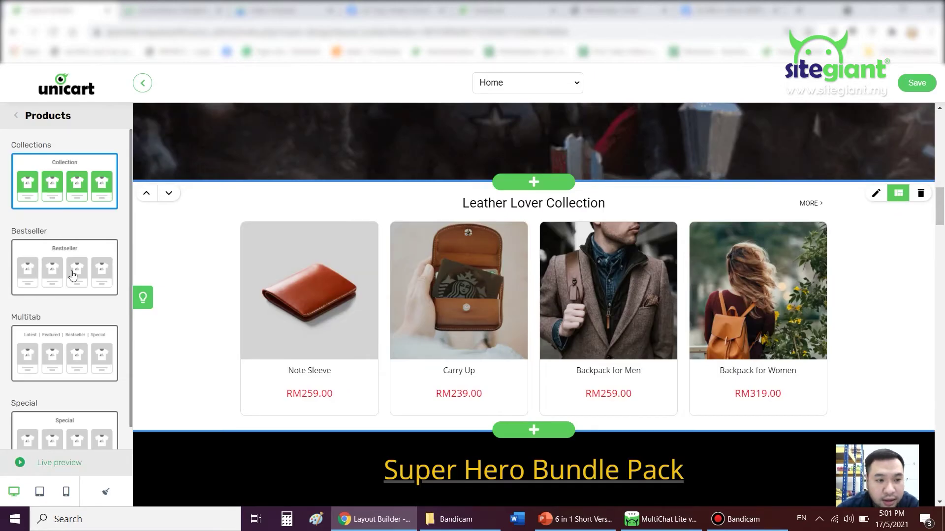
{"action": "left_click", "coordinate": [72, 274]}
{"action": "left_click", "coordinate": [79, 355]}
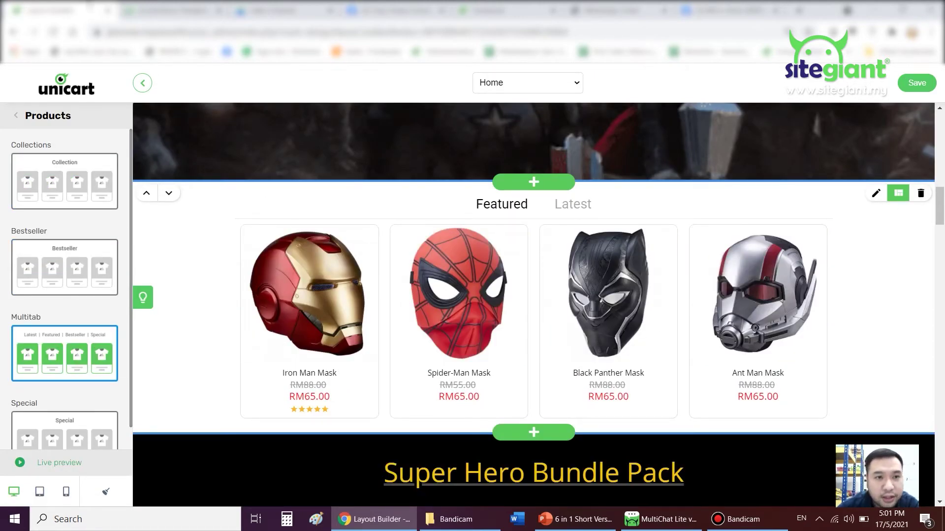
{"action": "scroll", "coordinate": [279, 161], "scroll_direction": "down", "scroll_amount": 4}
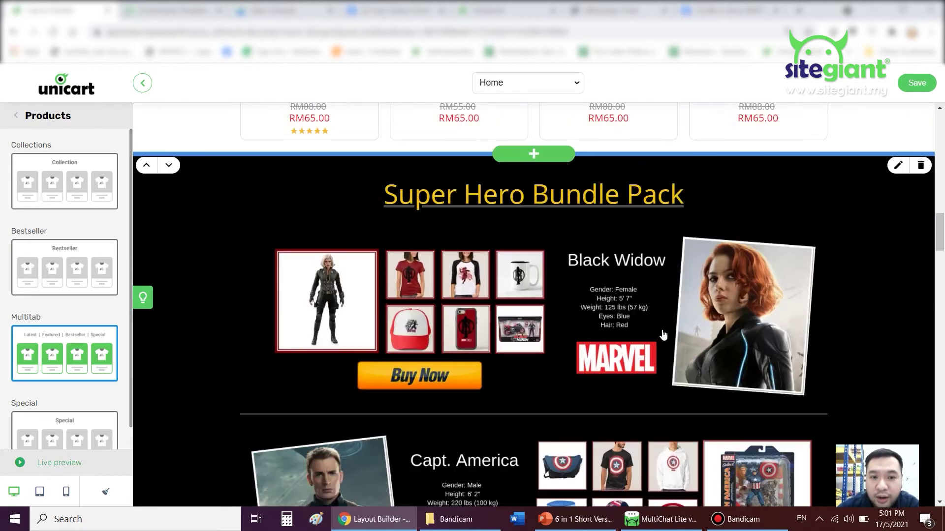
{"action": "scroll", "coordinate": [280, 161], "scroll_direction": "up", "scroll_amount": 5}
{"action": "scroll", "coordinate": [279, 161], "scroll_direction": "up", "scroll_amount": 2}
{"action": "scroll", "coordinate": [279, 161], "scroll_direction": "down", "scroll_amount": 2}
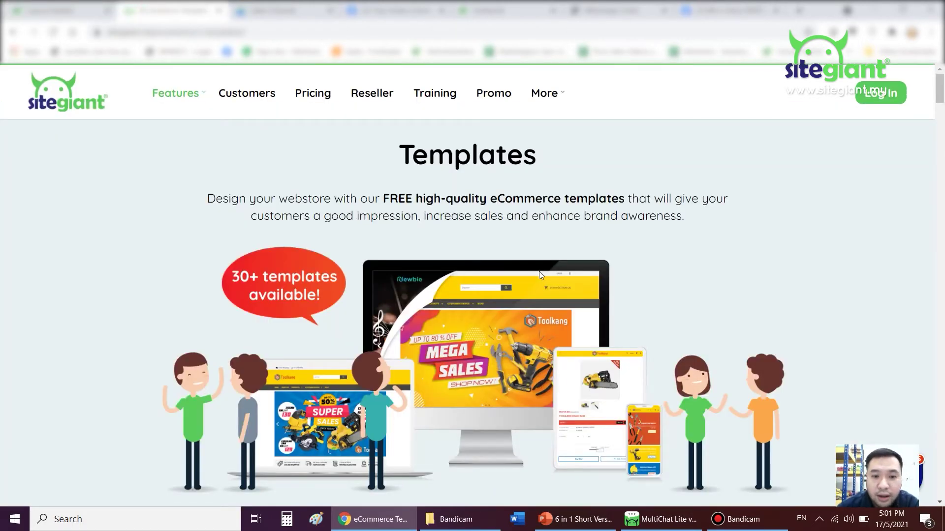
{"action": "scroll", "coordinate": [539, 271], "scroll_direction": "down", "scroll_amount": 10}
{"action": "scroll", "coordinate": [552, 335], "scroll_direction": "down", "scroll_amount": 5}
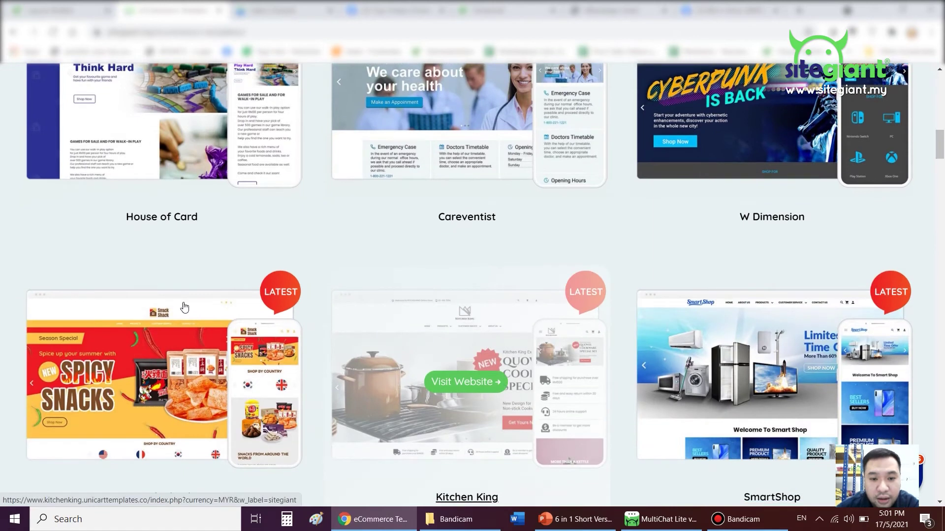
{"action": "scroll", "coordinate": [590, 215], "scroll_direction": "down", "scroll_amount": 3}
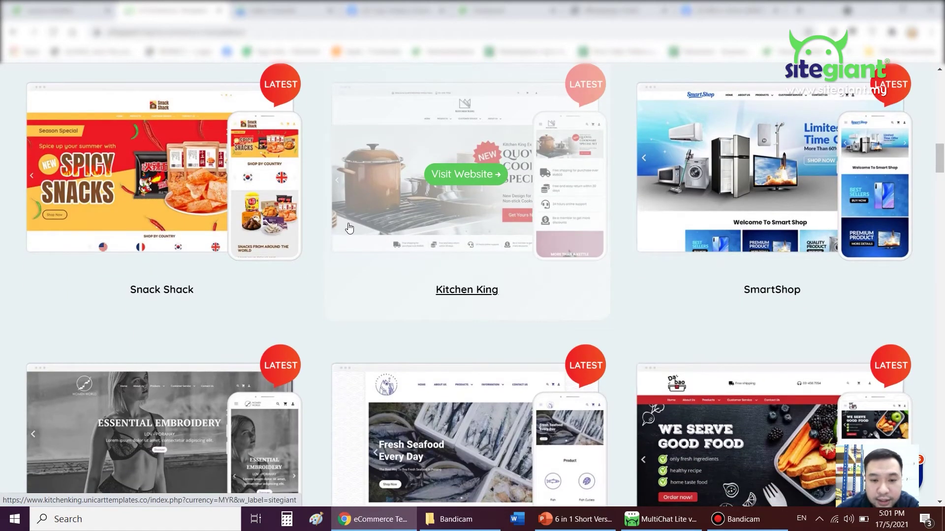
{"action": "scroll", "coordinate": [443, 226], "scroll_direction": "down", "scroll_amount": 2}
{"action": "scroll", "coordinate": [525, 217], "scroll_direction": "down", "scroll_amount": 2}
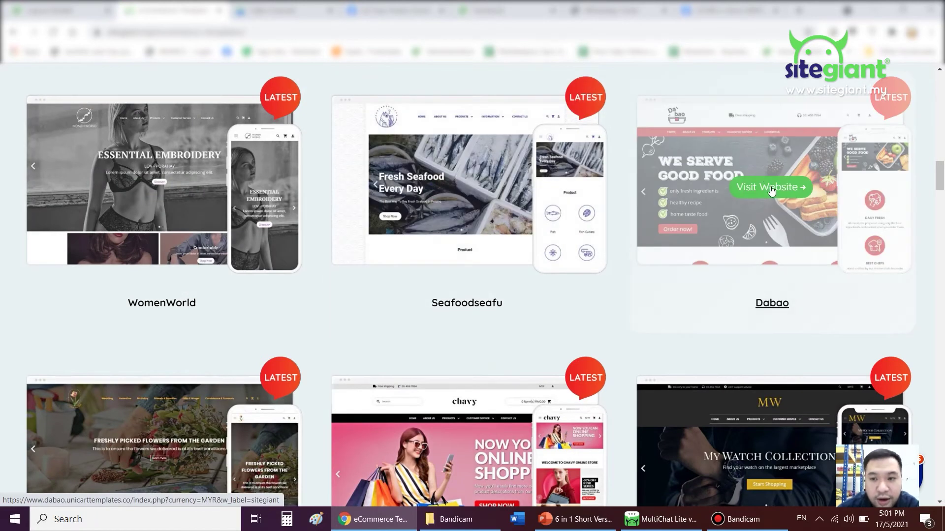
{"action": "mouse_move", "coordinate": [466, 435]}
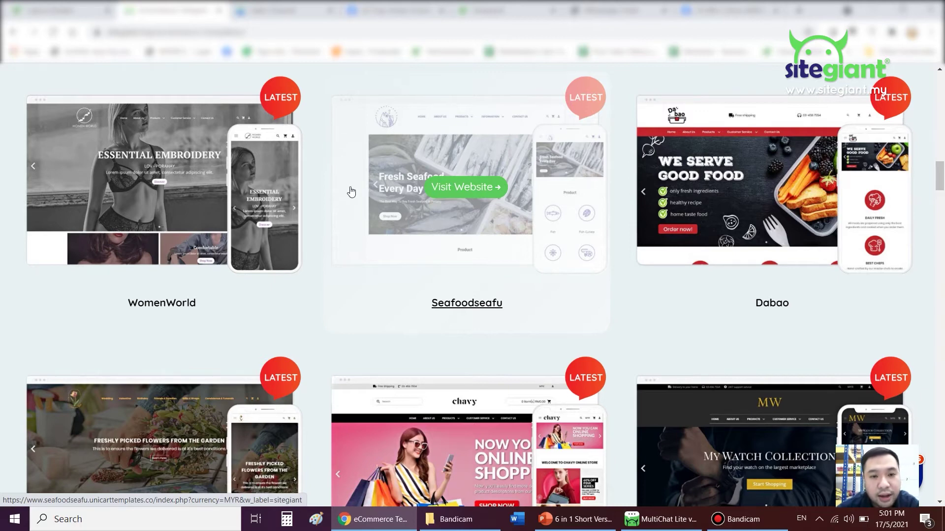
{"action": "scroll", "coordinate": [496, 252], "scroll_direction": "down", "scroll_amount": 1}
{"action": "scroll", "coordinate": [610, 294], "scroll_direction": "down", "scroll_amount": 1}
{"action": "scroll", "coordinate": [599, 283], "scroll_direction": "up", "scroll_amount": 3}
{"action": "scroll", "coordinate": [595, 283], "scroll_direction": "up", "scroll_amount": 3}
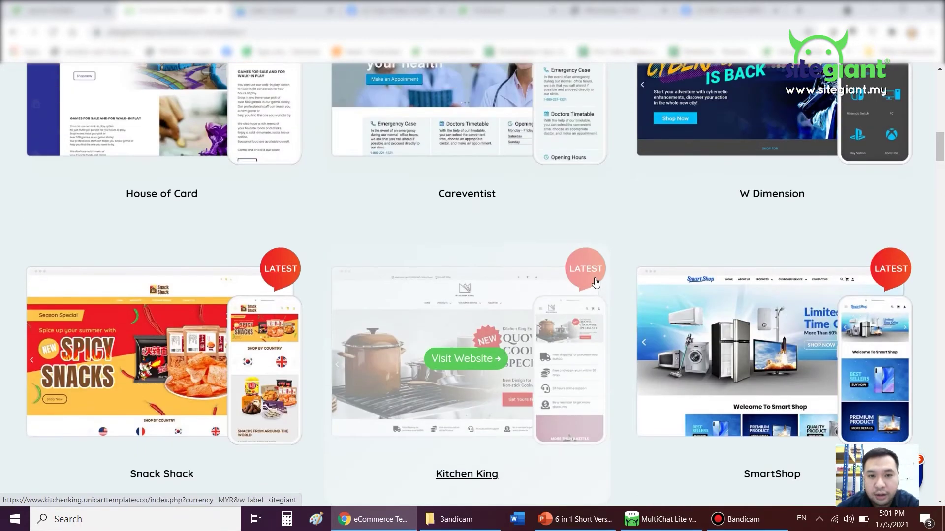
{"action": "scroll", "coordinate": [589, 286], "scroll_direction": "up", "scroll_amount": 3}
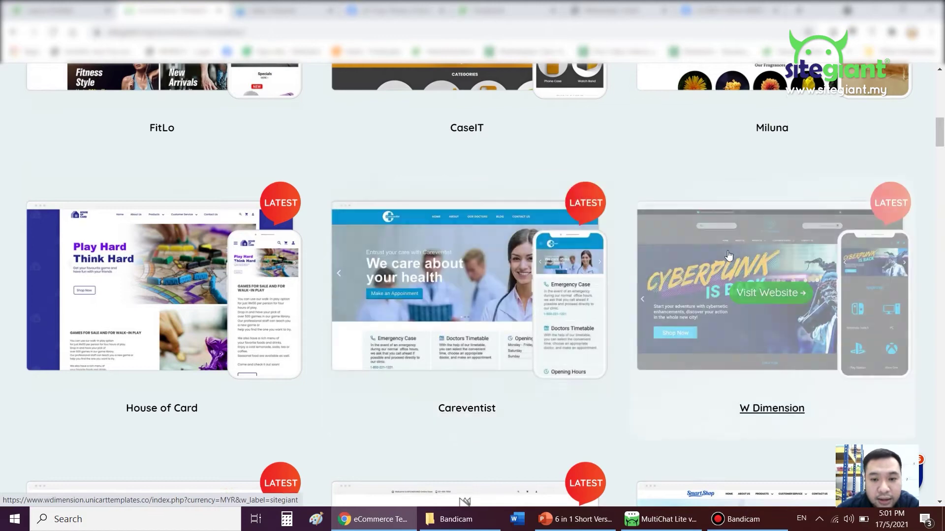
{"action": "scroll", "coordinate": [489, 250], "scroll_direction": "up", "scroll_amount": 2}
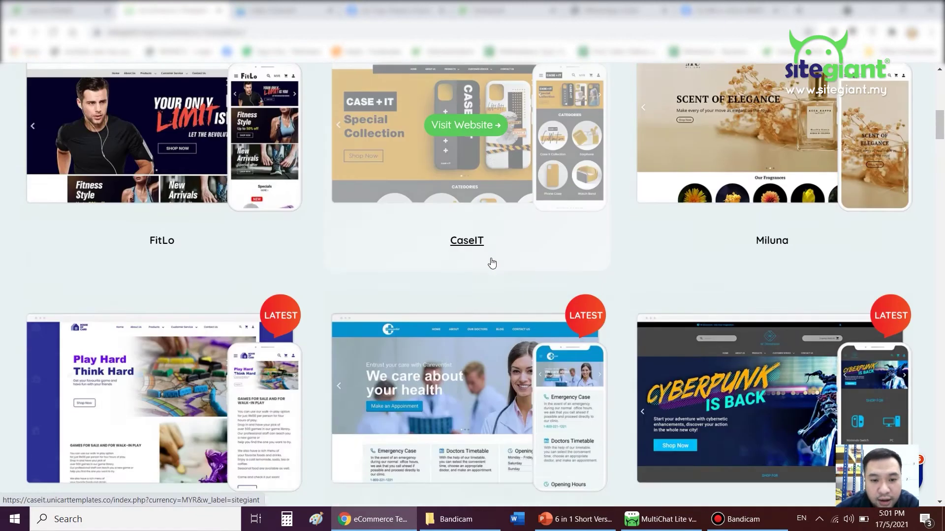
{"action": "scroll", "coordinate": [492, 264], "scroll_direction": "down", "scroll_amount": 1}
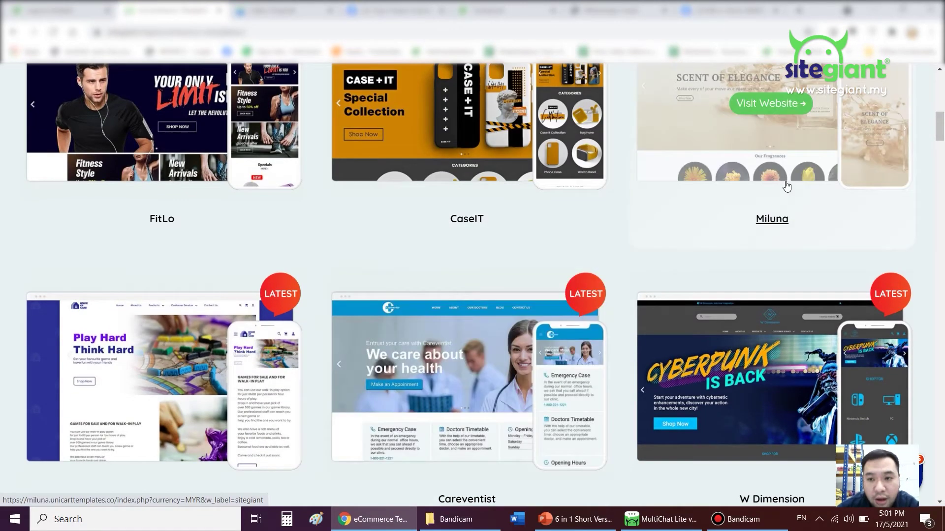
{"action": "scroll", "coordinate": [786, 186], "scroll_direction": "down", "scroll_amount": 2}
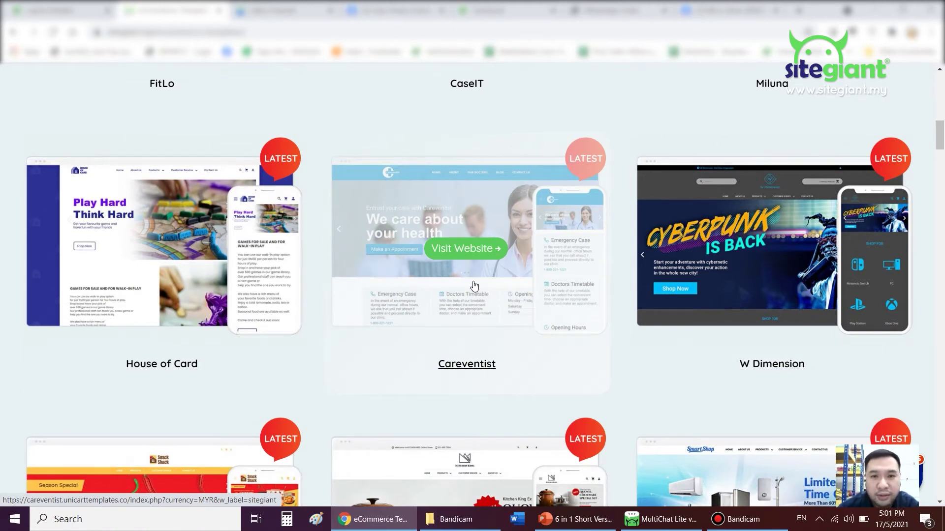
{"action": "scroll", "coordinate": [682, 263], "scroll_direction": "down", "scroll_amount": 1}
{"action": "scroll", "coordinate": [696, 232], "scroll_direction": "down", "scroll_amount": 1}
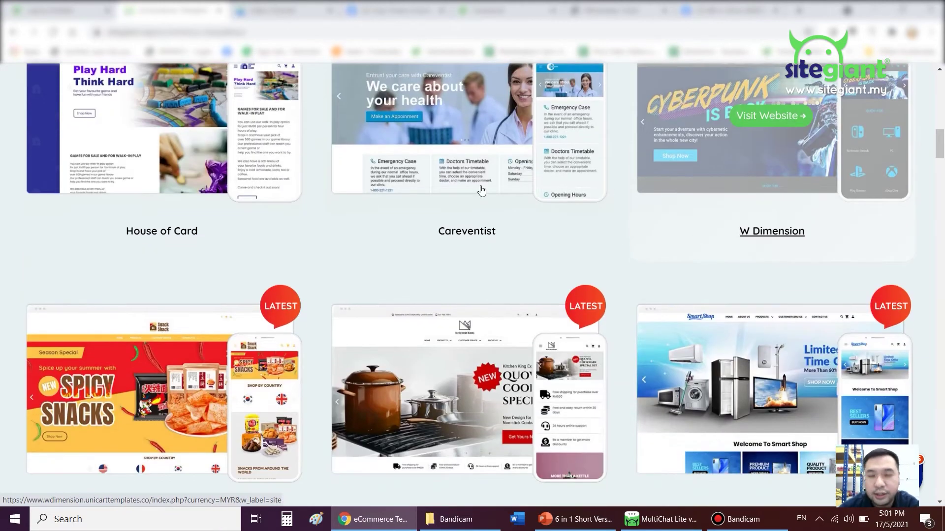
Return from the Unicart template gallery to the pitch deck's Webstore slide
{"action": "key", "text": "alt+Tab"}
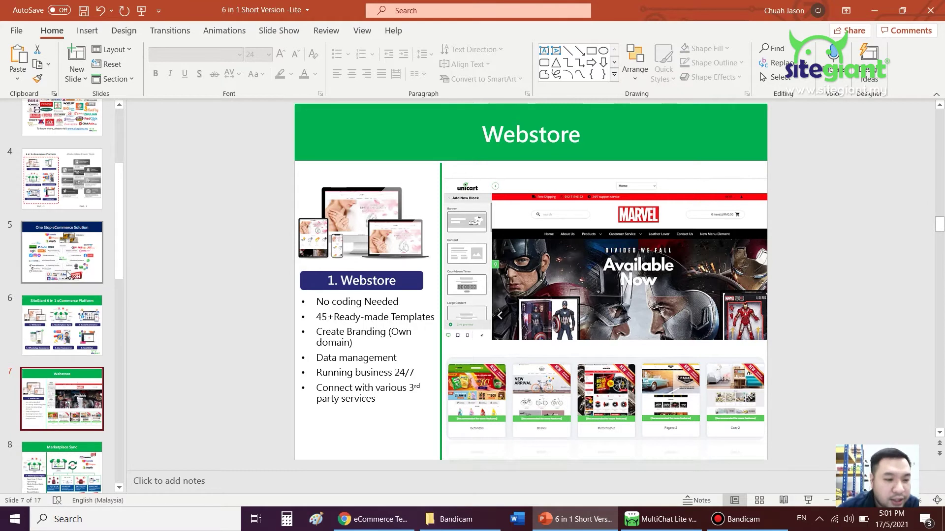
{"action": "scroll", "coordinate": [74, 259], "scroll_direction": "down", "scroll_amount": 1}
Present the Marketplace Sync slide
{"action": "left_click", "coordinate": [94, 387]}
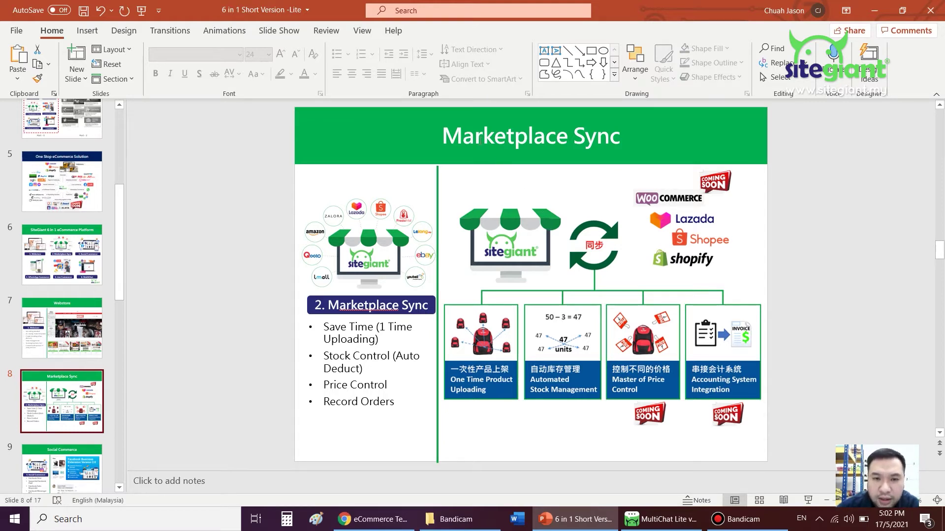
Show the SiteGiant Sales Channel page with Shopee, Lazada and Shopify stores, revisiting the Marketplace Sync diagram in between
{"action": "left_click", "coordinate": [373, 519]}
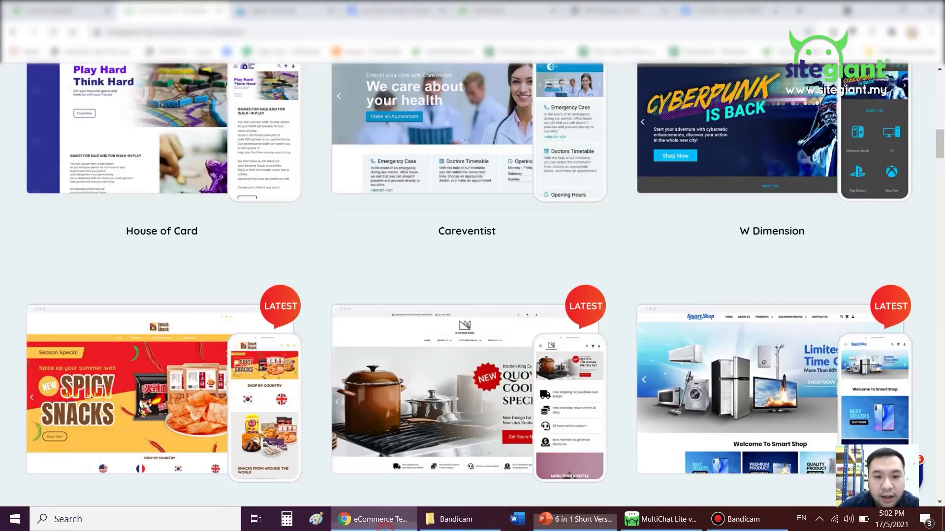
{"action": "left_click", "coordinate": [280, 10]}
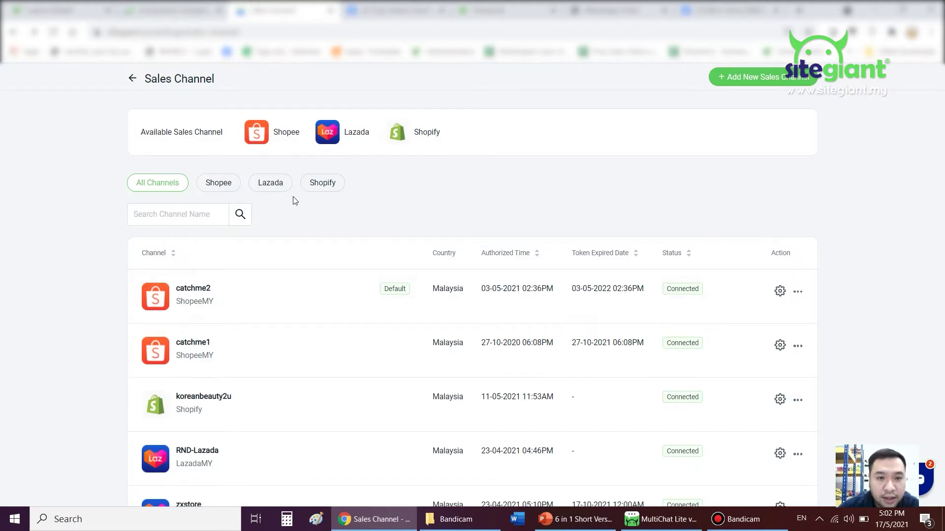
{"action": "scroll", "coordinate": [148, 189], "scroll_direction": "down", "scroll_amount": 2}
{"action": "scroll", "coordinate": [203, 175], "scroll_direction": "up", "scroll_amount": 2}
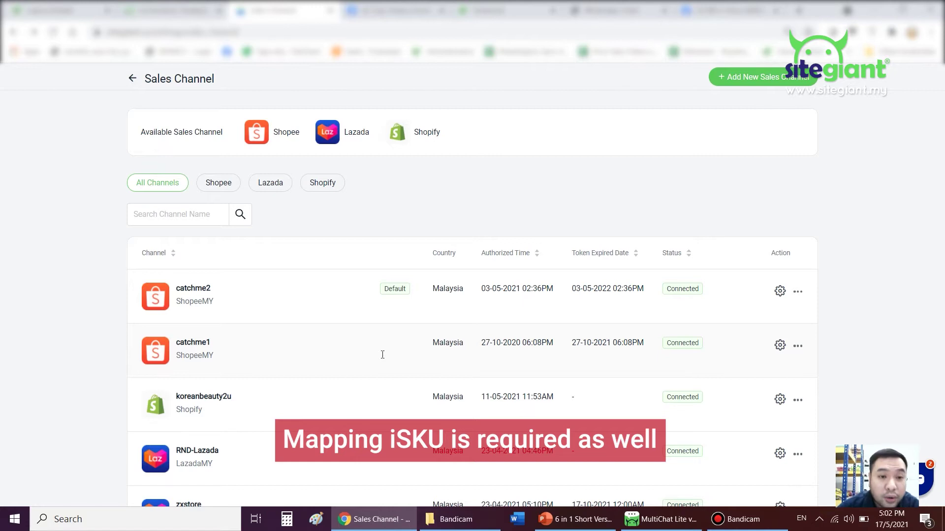
{"action": "left_click", "coordinate": [575, 519]}
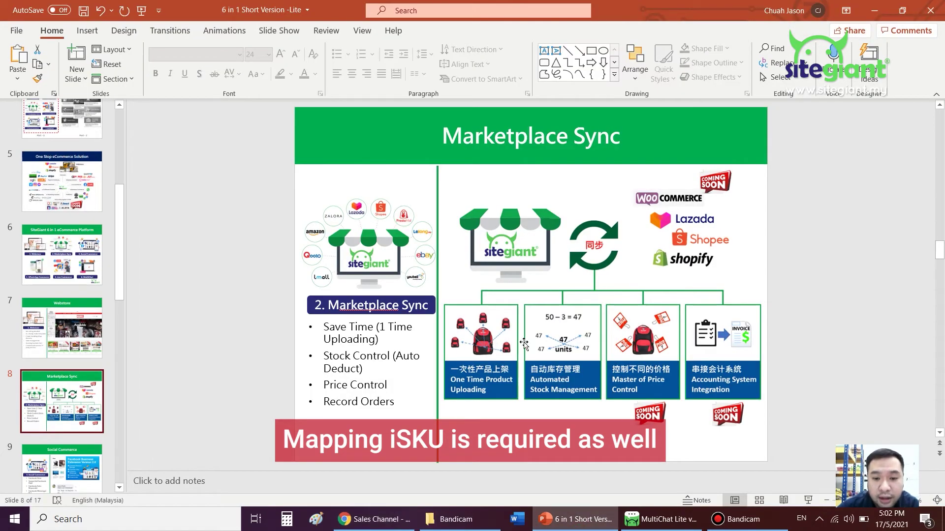
{"action": "left_click", "coordinate": [569, 329]}
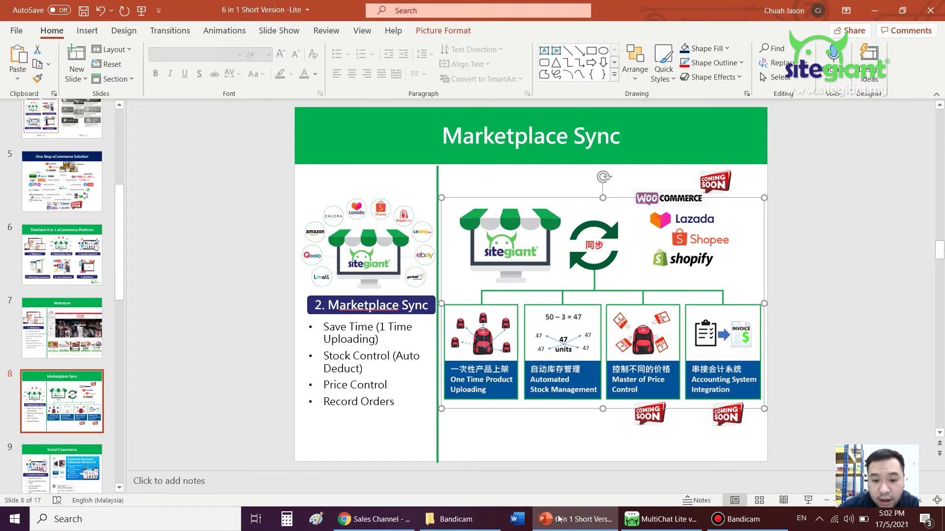
{"action": "left_click", "coordinate": [372, 519]}
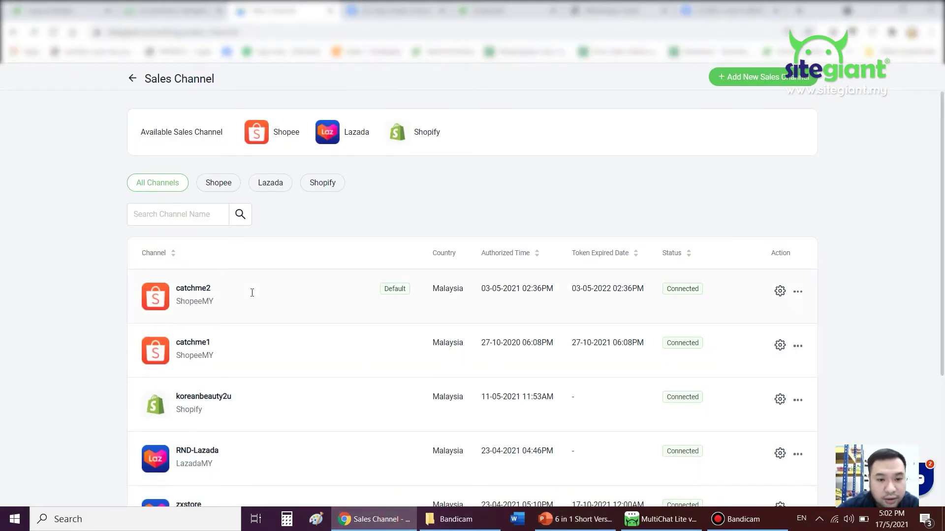
{"action": "scroll", "coordinate": [252, 292], "scroll_direction": "down", "scroll_amount": 3}
{"action": "scroll", "coordinate": [259, 333], "scroll_direction": "up", "scroll_amount": 2}
{"action": "scroll", "coordinate": [222, 258], "scroll_direction": "up", "scroll_amount": 1}
{"action": "scroll", "coordinate": [237, 181], "scroll_direction": "down", "scroll_amount": 1}
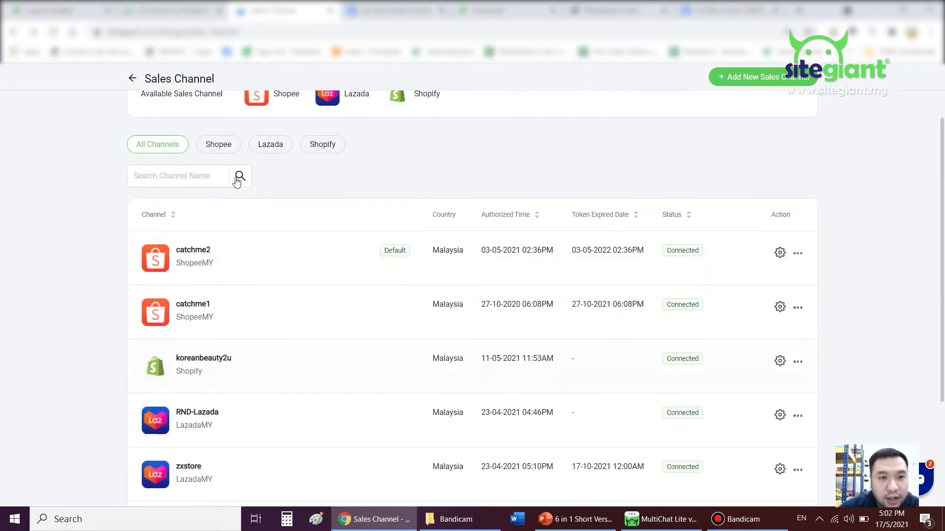
{"action": "scroll", "coordinate": [237, 181], "scroll_direction": "up", "scroll_amount": 1}
Present the Social Commerce slide on Facebook and Instagram selling, then bring the browser forward
{"action": "left_click", "coordinate": [576, 519]}
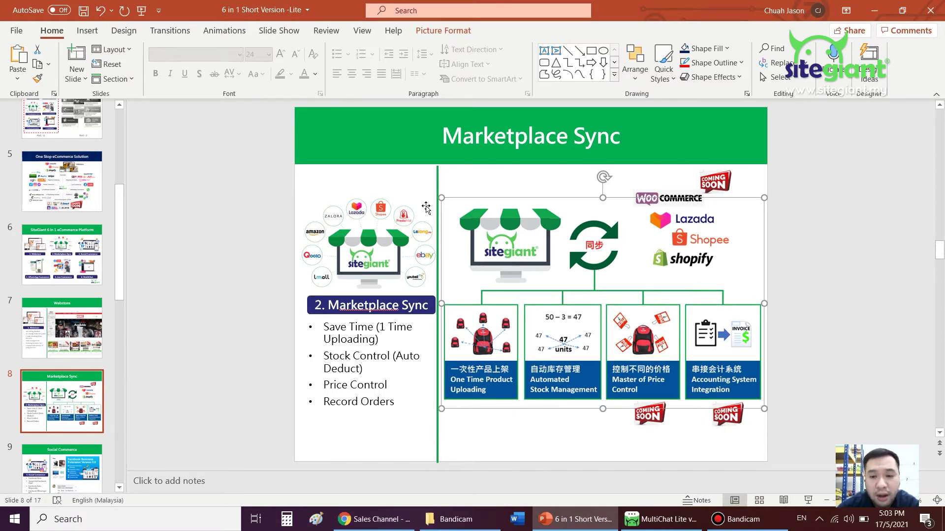
{"action": "scroll", "coordinate": [63, 333], "scroll_direction": "down", "scroll_amount": 3}
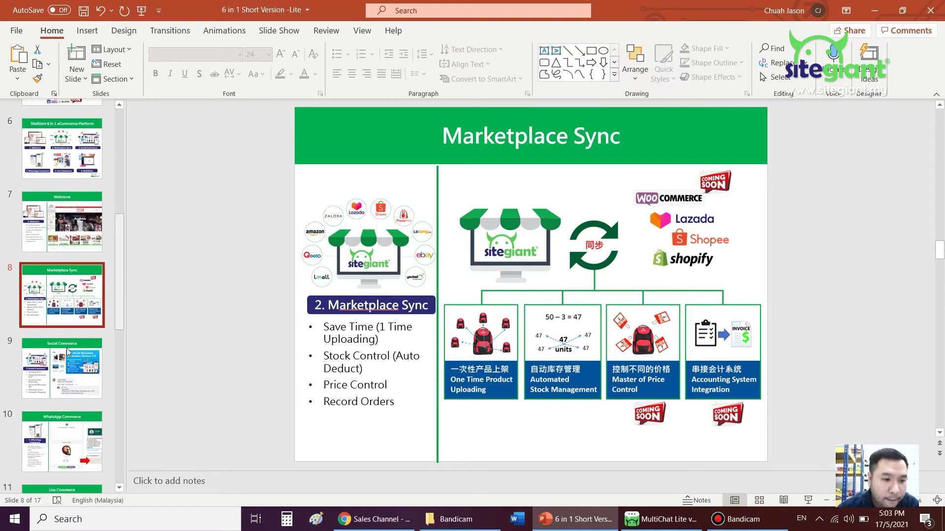
{"action": "left_click", "coordinate": [70, 356]}
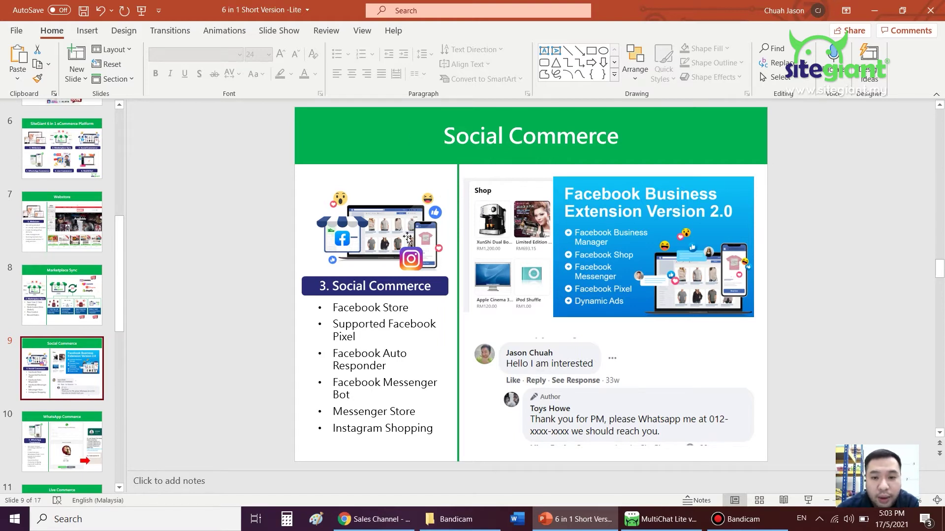
{"action": "left_click", "coordinate": [368, 520]}
Show the Toys Howe Facebook page's Shop listings, briefly highlighting the WhatsApp contact reply comment
{"action": "left_click", "coordinate": [399, 11]}
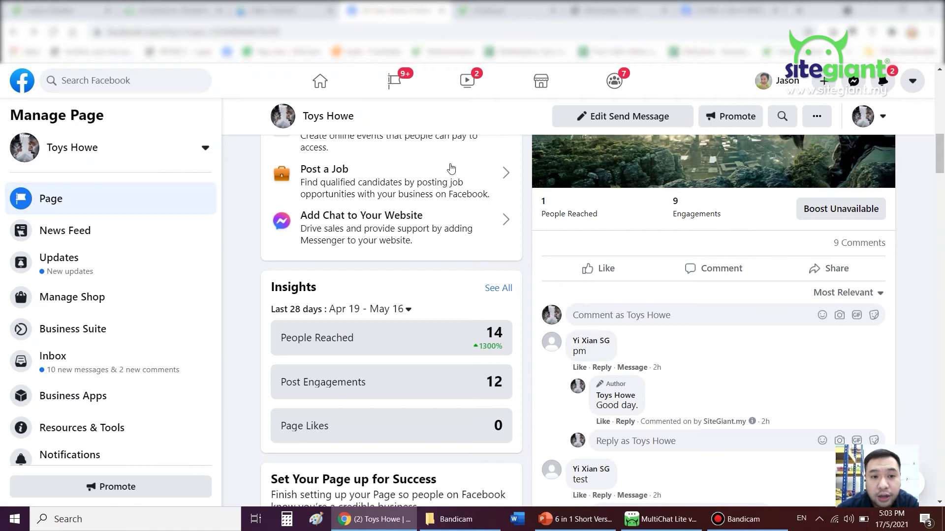
{"action": "scroll", "coordinate": [742, 243], "scroll_direction": "up", "scroll_amount": 3}
{"action": "scroll", "coordinate": [665, 222], "scroll_direction": "up", "scroll_amount": 3}
{"action": "scroll", "coordinate": [539, 204], "scroll_direction": "up", "scroll_amount": 4}
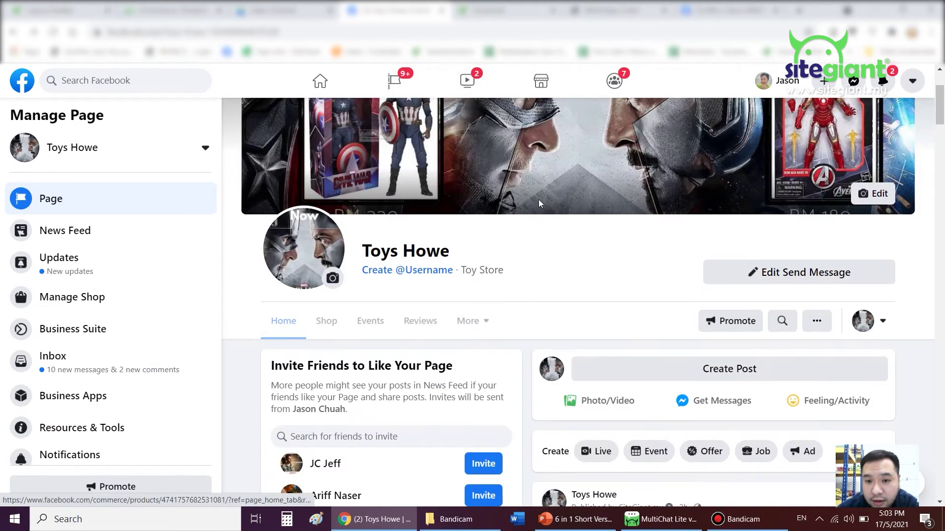
{"action": "scroll", "coordinate": [756, 197], "scroll_direction": "down", "scroll_amount": 3}
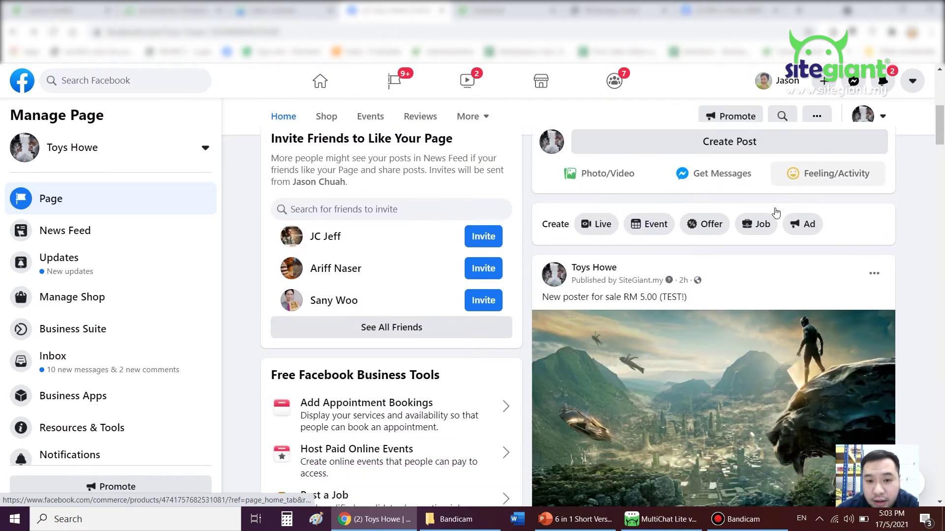
{"action": "scroll", "coordinate": [775, 212], "scroll_direction": "down", "scroll_amount": 2}
{"action": "scroll", "coordinate": [812, 240], "scroll_direction": "down", "scroll_amount": 2}
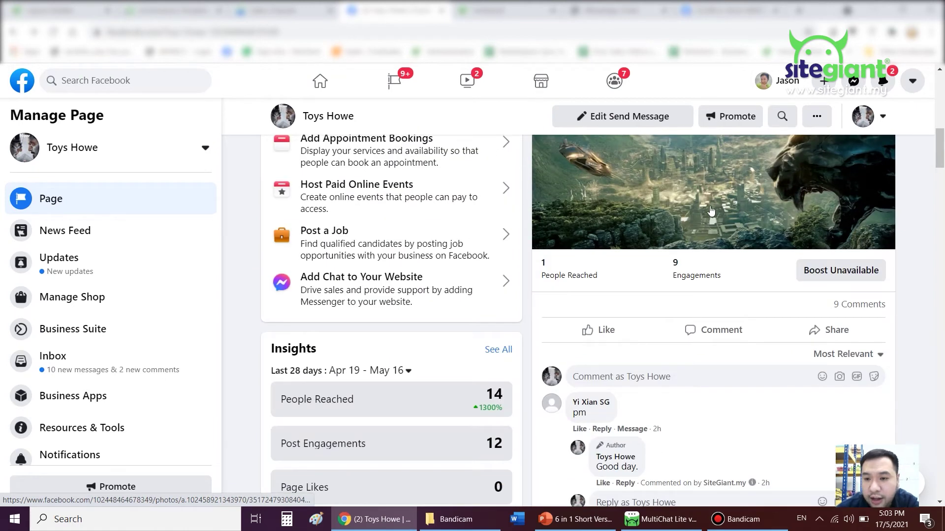
{"action": "scroll", "coordinate": [665, 251], "scroll_direction": "down", "scroll_amount": 2}
{"action": "scroll", "coordinate": [627, 280], "scroll_direction": "down", "scroll_amount": 2}
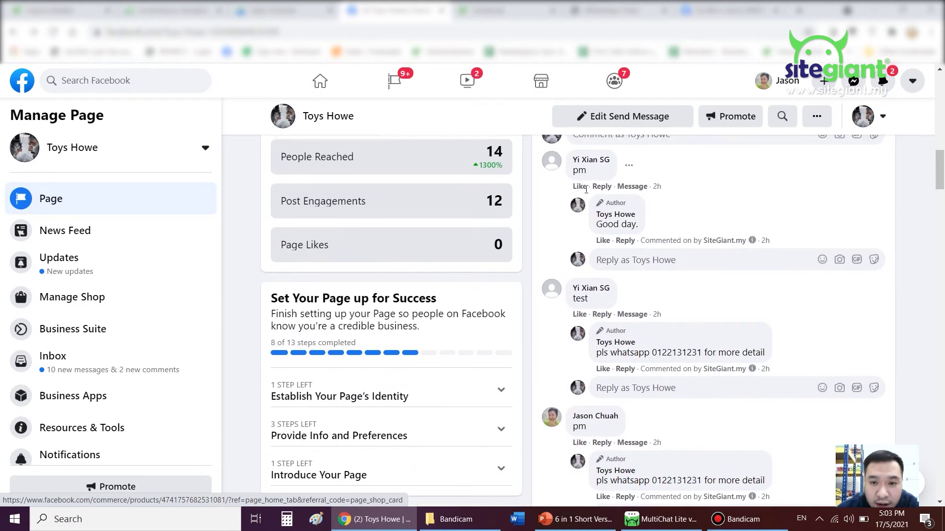
{"action": "scroll", "coordinate": [585, 190], "scroll_direction": "up", "scroll_amount": 1}
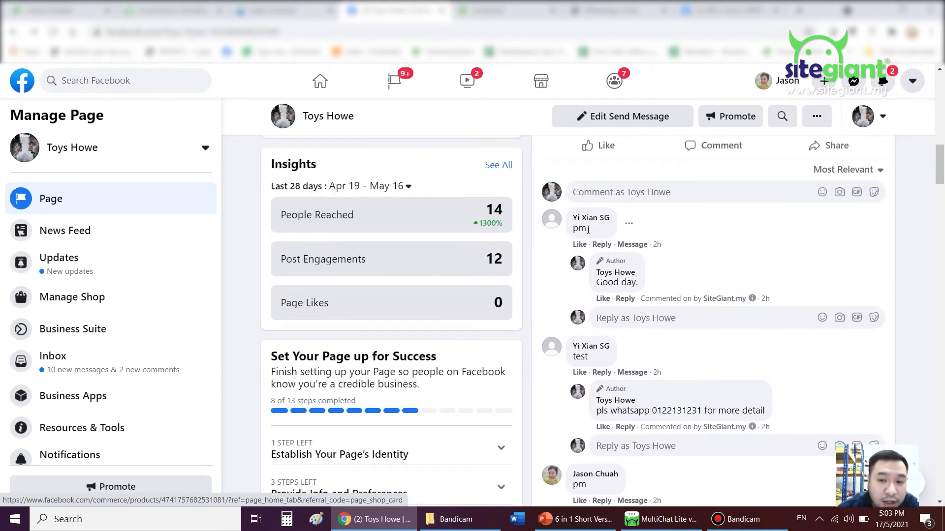
{"action": "scroll", "coordinate": [590, 237], "scroll_direction": "down", "scroll_amount": 1}
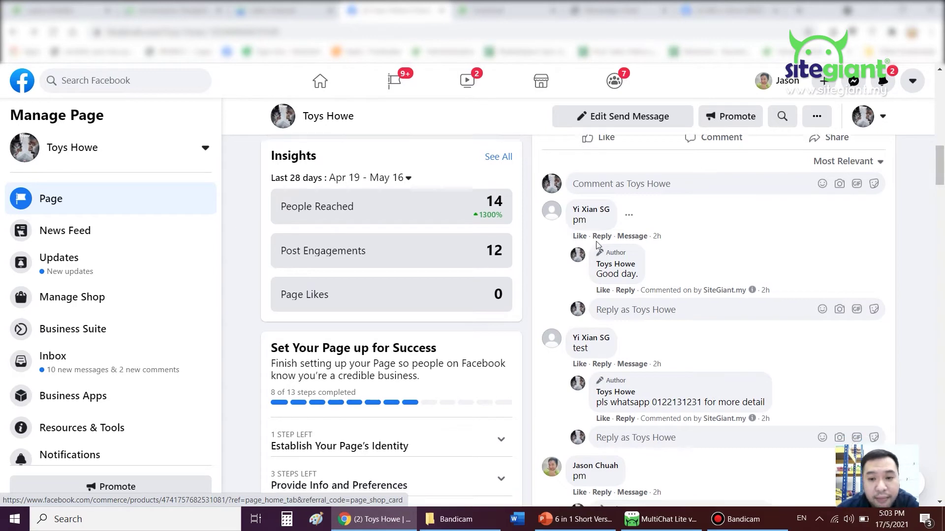
{"action": "scroll", "coordinate": [612, 321], "scroll_direction": "down", "scroll_amount": 2}
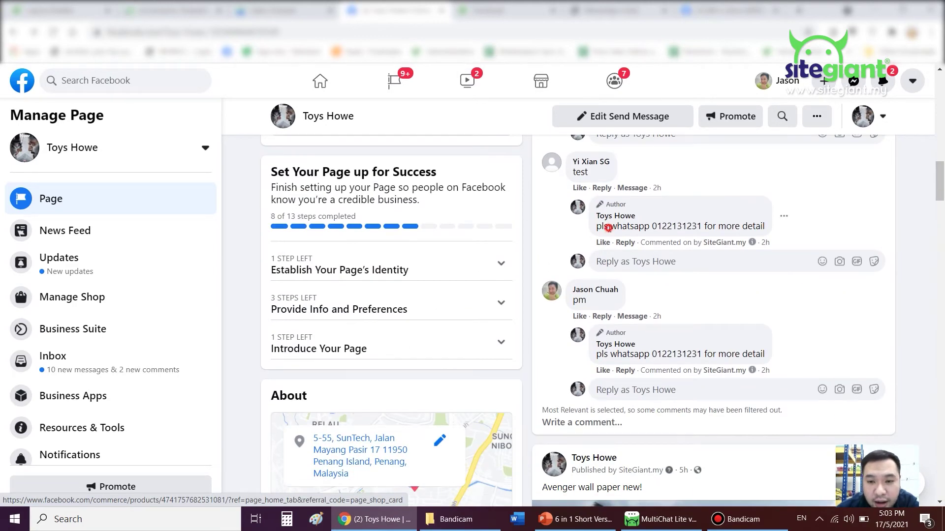
{"action": "triple_click", "coordinate": [607, 228]}
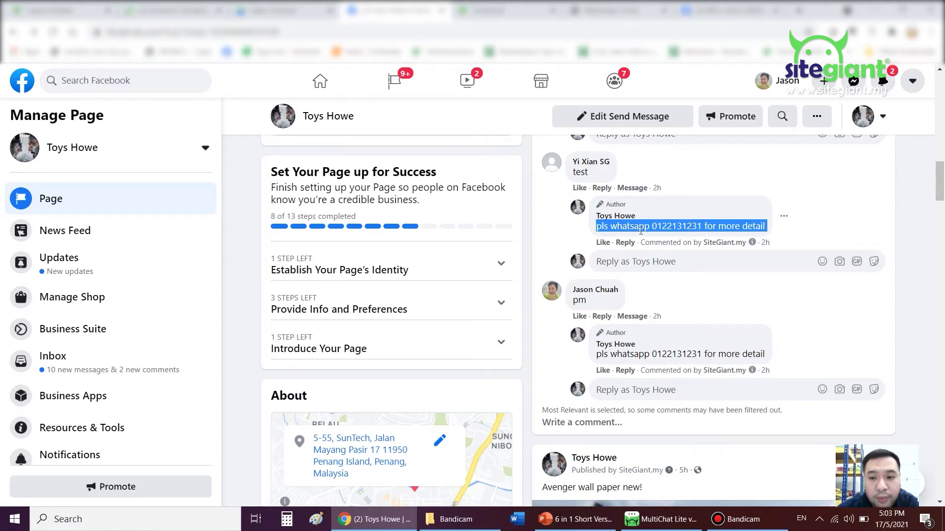
{"action": "left_click", "coordinate": [648, 226]}
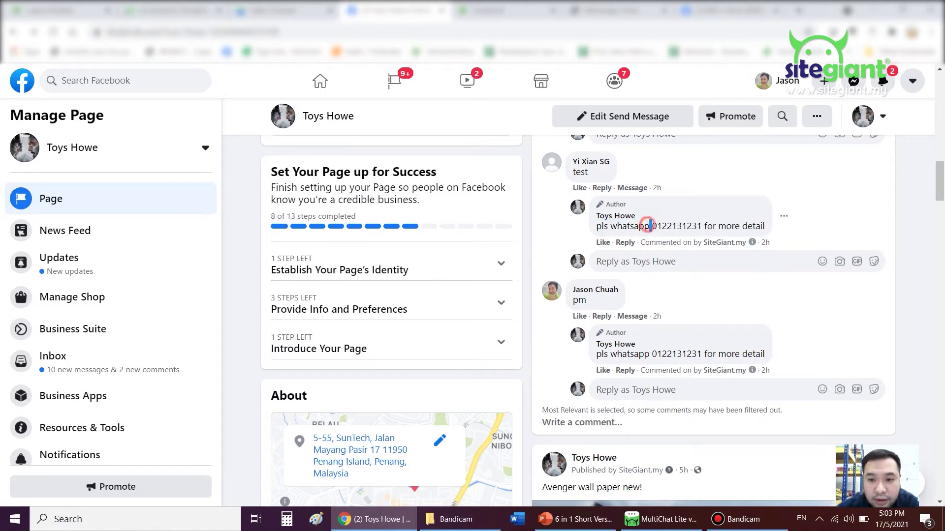
{"action": "scroll", "coordinate": [649, 229], "scroll_direction": "up", "scroll_amount": 2}
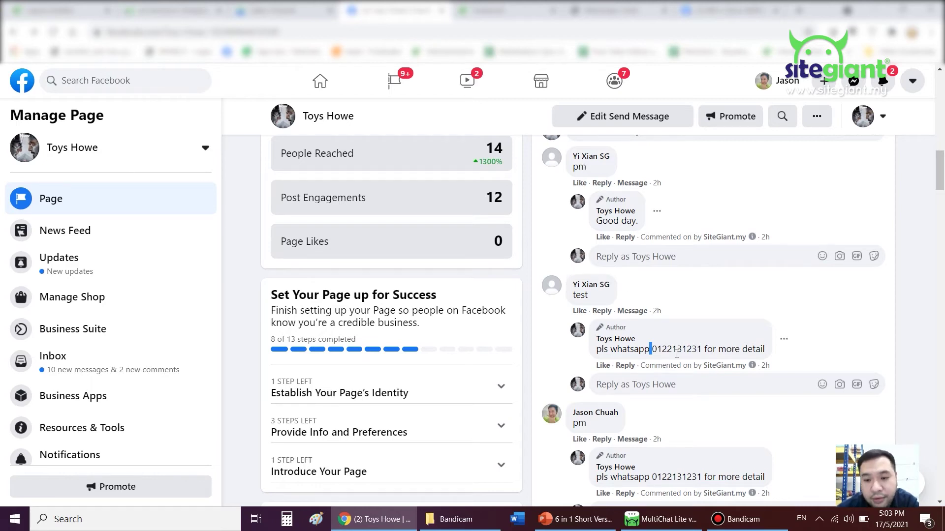
{"action": "scroll", "coordinate": [432, 296], "scroll_direction": "down", "scroll_amount": 5}
{"action": "scroll", "coordinate": [433, 295], "scroll_direction": "down", "scroll_amount": 4}
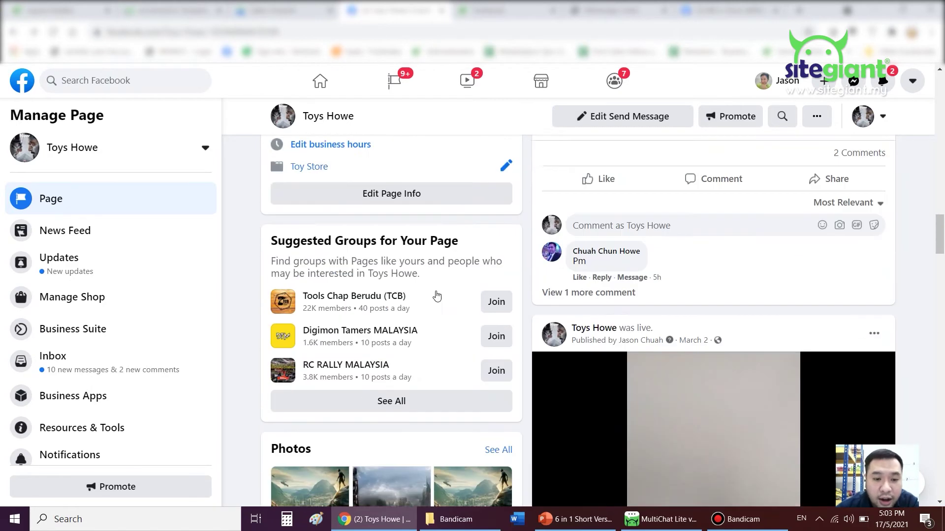
{"action": "scroll", "coordinate": [433, 296], "scroll_direction": "down", "scroll_amount": 2}
{"action": "scroll", "coordinate": [432, 302], "scroll_direction": "down", "scroll_amount": 4}
{"action": "scroll", "coordinate": [433, 310], "scroll_direction": "down", "scroll_amount": 3}
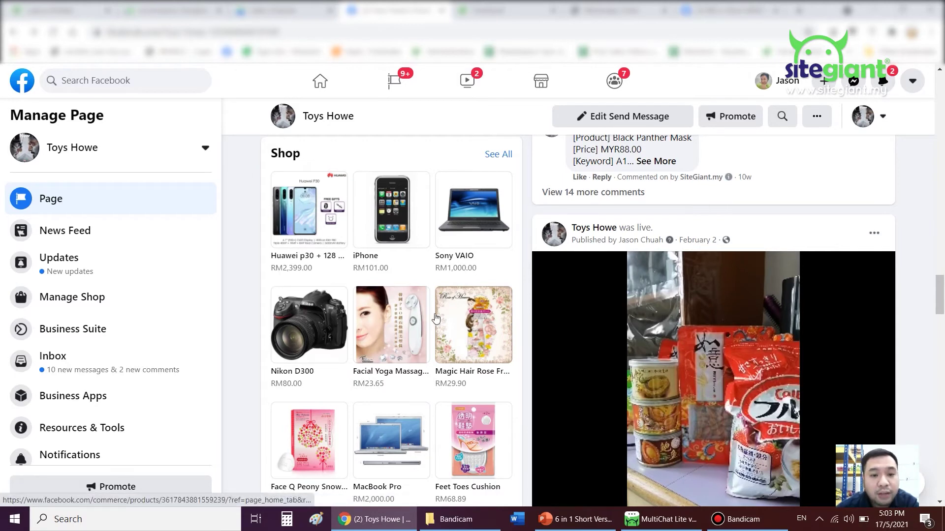
{"action": "scroll", "coordinate": [354, 251], "scroll_direction": "down", "scroll_amount": 1}
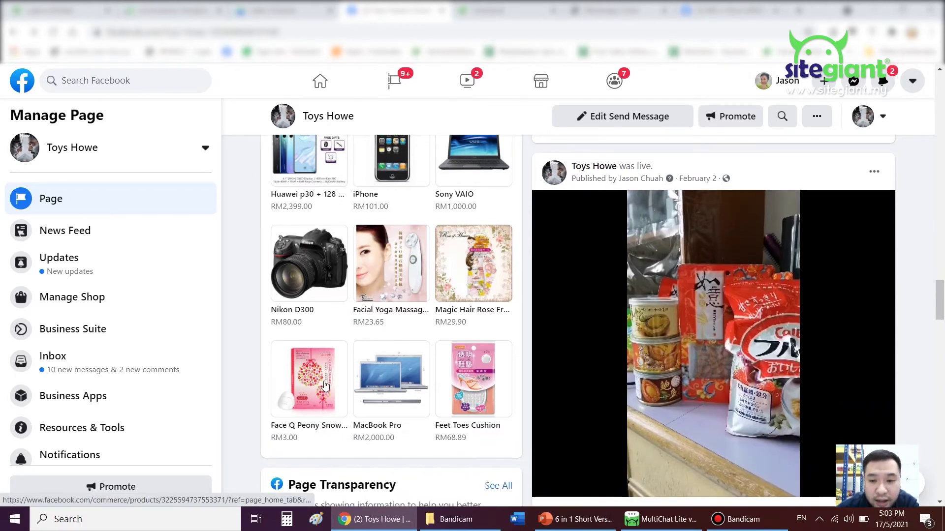
View the Facial Yoga Massage listing on its webstore, then switch to Unicart's Facebook features page
{"action": "left_click", "coordinate": [389, 262]}
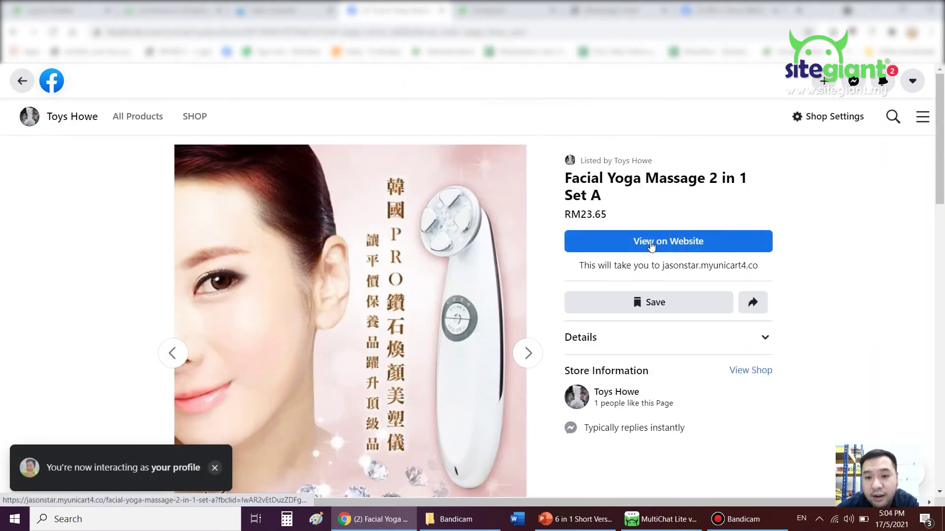
{"action": "left_click", "coordinate": [646, 249]}
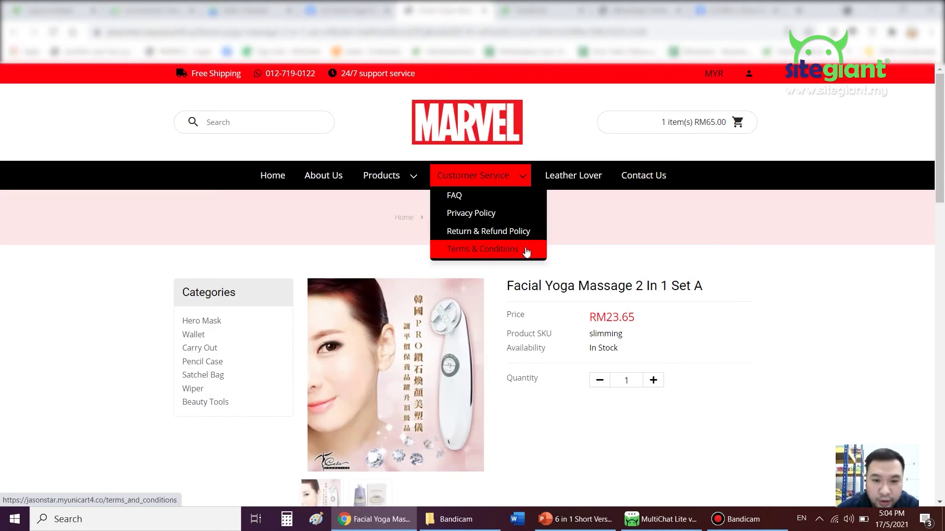
{"action": "scroll", "coordinate": [703, 315], "scroll_direction": "down", "scroll_amount": 2}
{"action": "scroll", "coordinate": [647, 311], "scroll_direction": "down", "scroll_amount": 3}
{"action": "scroll", "coordinate": [422, 209], "scroll_direction": "up", "scroll_amount": 5}
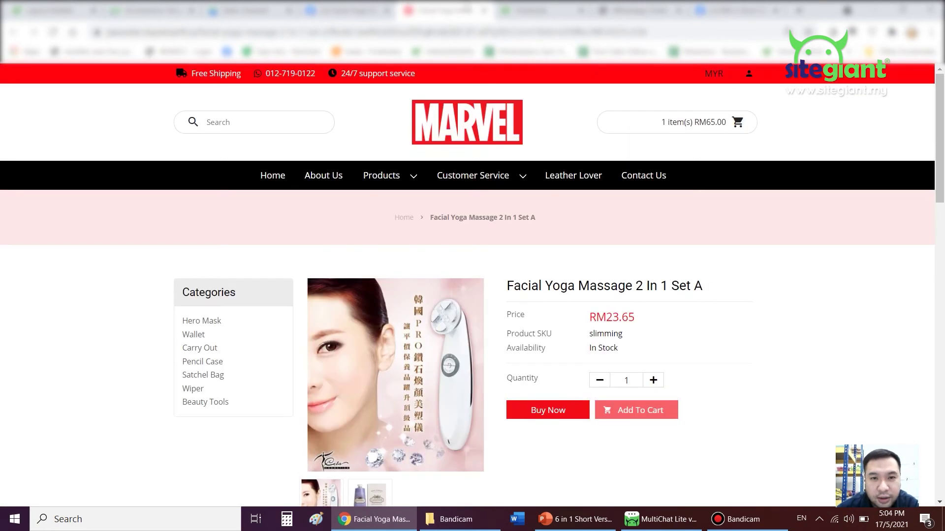
{"action": "key", "text": "ctrl+w"}
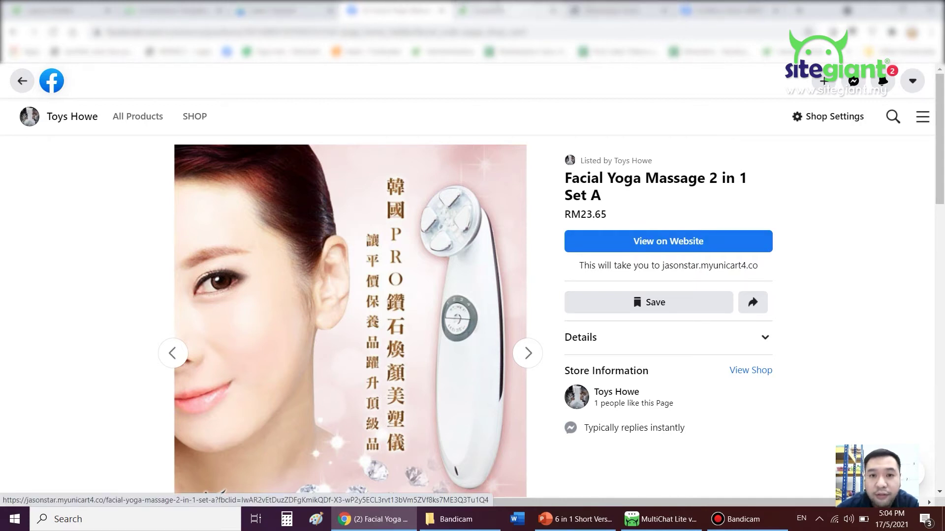
{"action": "left_click", "coordinate": [493, 9]}
{"action": "scroll", "coordinate": [449, 225], "scroll_direction": "down", "scroll_amount": 2}
{"action": "scroll", "coordinate": [461, 223], "scroll_direction": "down", "scroll_amount": 2}
{"action": "scroll", "coordinate": [319, 212], "scroll_direction": "down", "scroll_amount": 2}
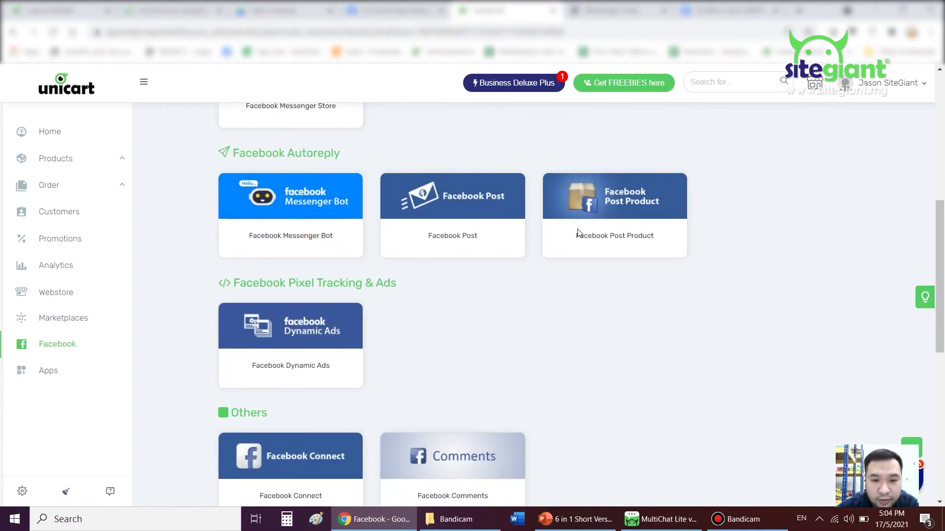
{"action": "scroll", "coordinate": [623, 274], "scroll_direction": "down", "scroll_amount": 2}
{"action": "scroll", "coordinate": [293, 233], "scroll_direction": "up", "scroll_amount": 2}
{"action": "scroll", "coordinate": [743, 291], "scroll_direction": "up", "scroll_amount": 3}
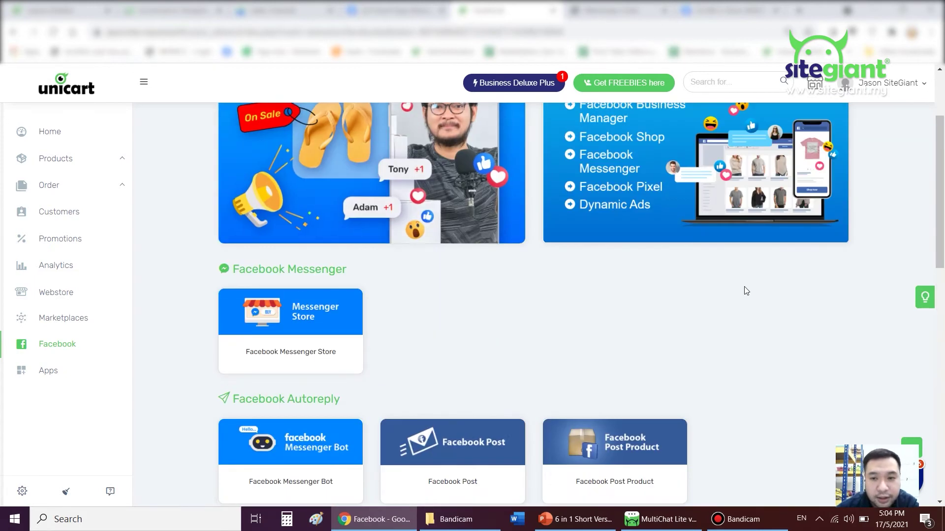
{"action": "scroll", "coordinate": [743, 291], "scroll_direction": "up", "scroll_amount": 2}
Show slide 10, WhatsApp Commerce, then bring up the Super Hero store's WhatsApp order form in Chrome
{"action": "left_click", "coordinate": [555, 519]}
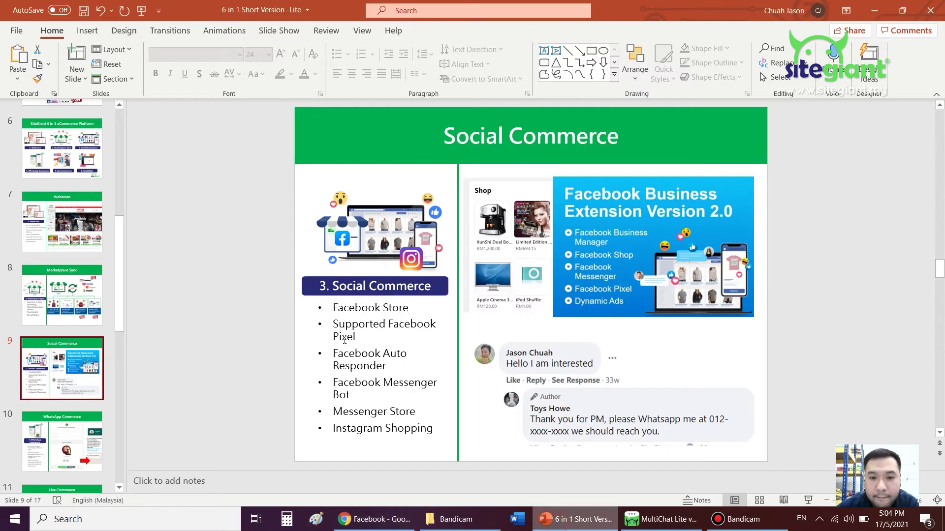
{"action": "left_click", "coordinate": [88, 432]}
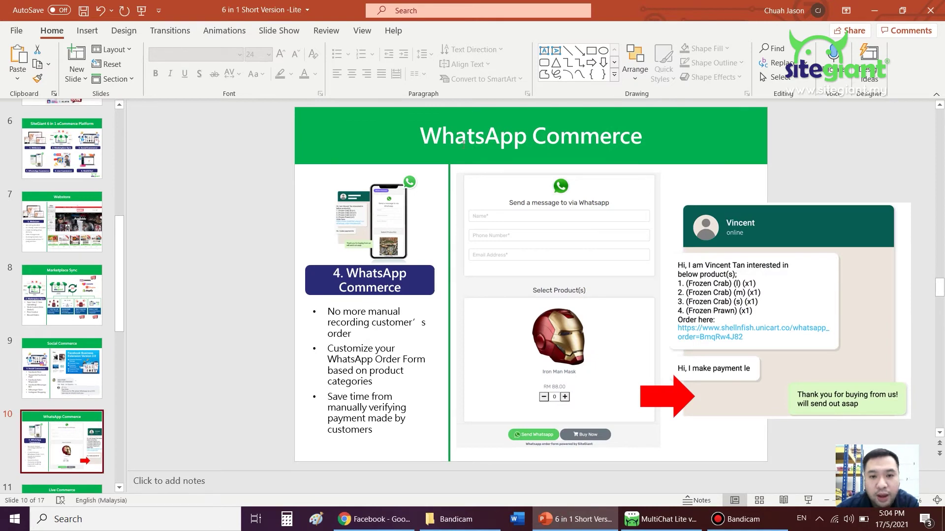
{"action": "left_click", "coordinate": [583, 519]}
{"action": "left_click", "coordinate": [605, 10]}
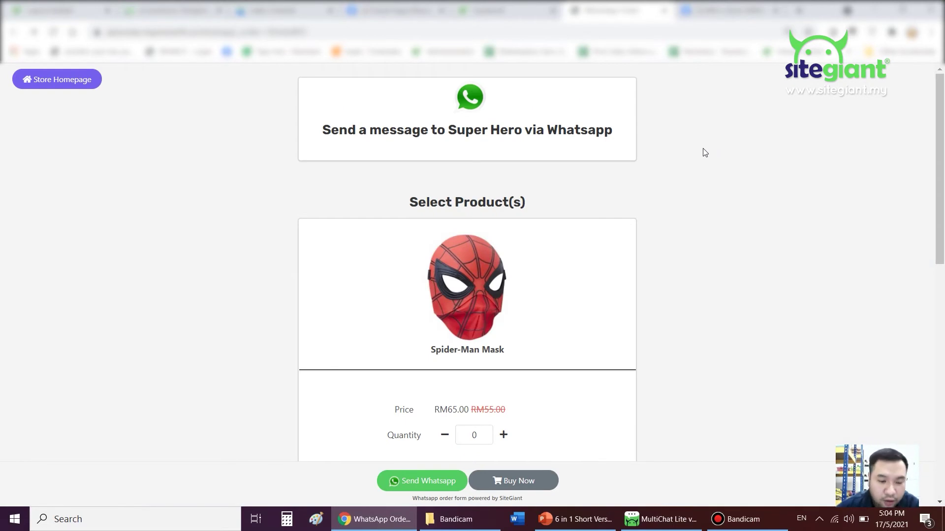
{"action": "scroll", "coordinate": [568, 146], "scroll_direction": "down", "scroll_amount": 2}
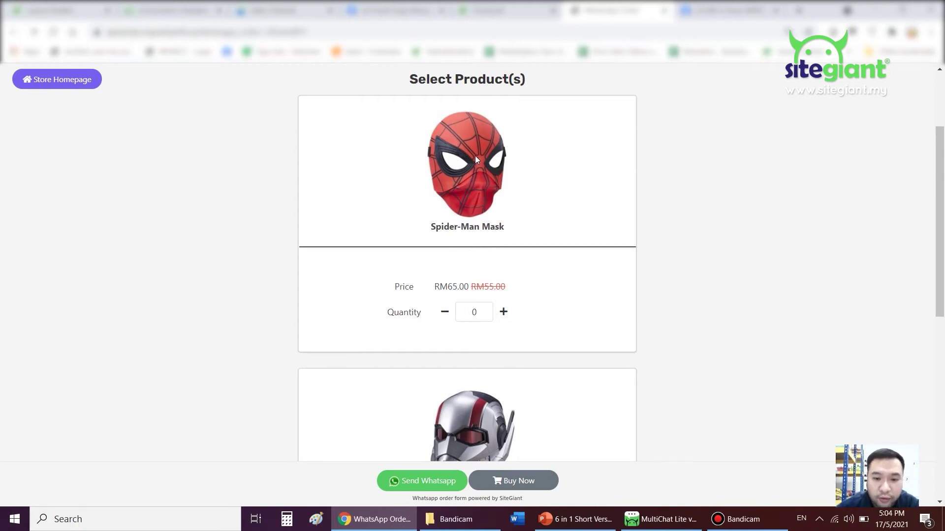
{"action": "scroll", "coordinate": [474, 156], "scroll_direction": "down", "scroll_amount": 3}
{"action": "scroll", "coordinate": [471, 173], "scroll_direction": "up", "scroll_amount": 2}
{"action": "scroll", "coordinate": [506, 248], "scroll_direction": "up", "scroll_amount": 3}
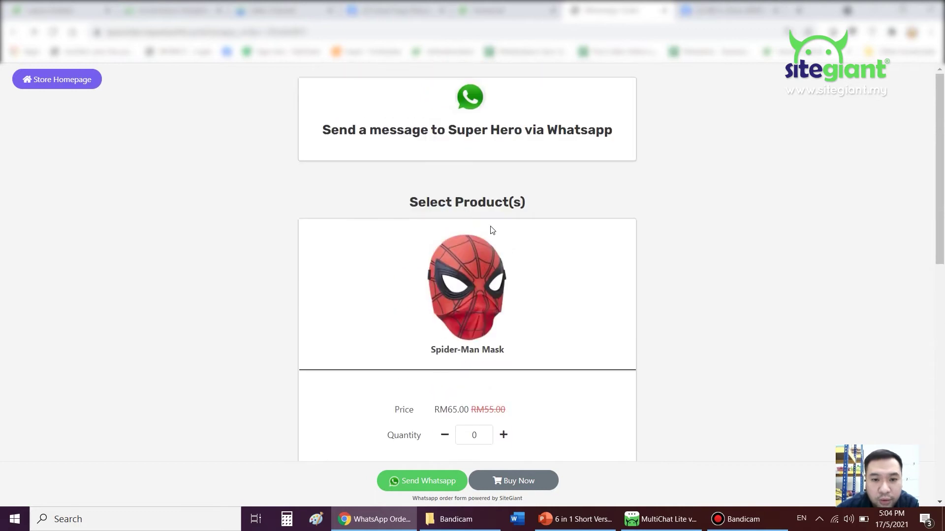
{"action": "scroll", "coordinate": [490, 228], "scroll_direction": "down", "scroll_amount": 5}
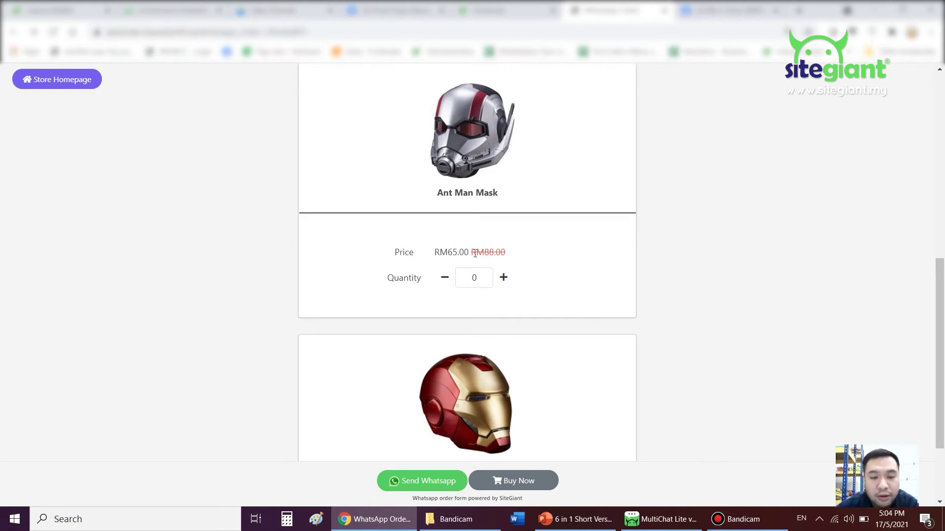
{"action": "scroll", "coordinate": [492, 213], "scroll_direction": "up", "scroll_amount": 5}
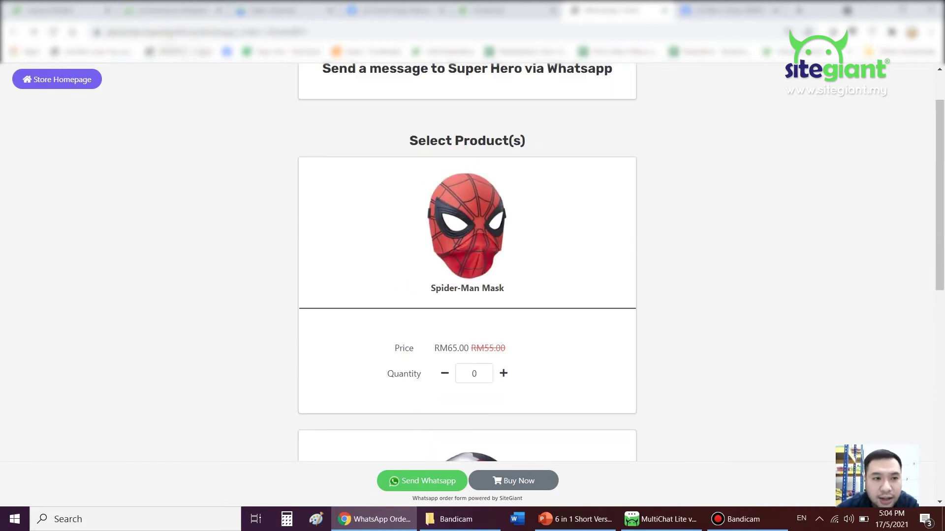
{"action": "scroll", "coordinate": [468, 152], "scroll_direction": "up", "scroll_amount": 1}
{"action": "scroll", "coordinate": [493, 185], "scroll_direction": "down", "scroll_amount": 3}
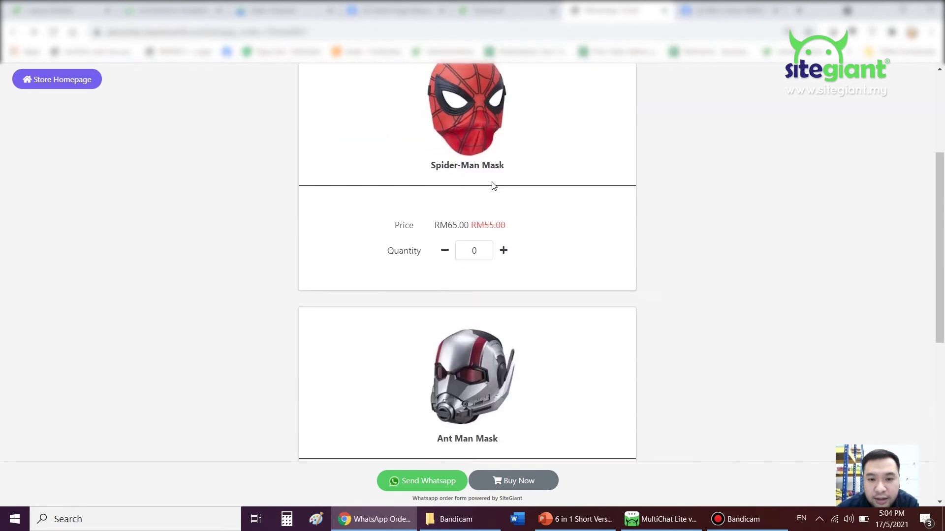
{"action": "scroll", "coordinate": [493, 204], "scroll_direction": "down", "scroll_amount": 1}
Add a Spider-Man Mask, proceed to the RM130.00 checkout, then return to the presentation
{"action": "left_click", "coordinate": [504, 187]}
{"action": "scroll", "coordinate": [506, 194], "scroll_direction": "up", "scroll_amount": 1}
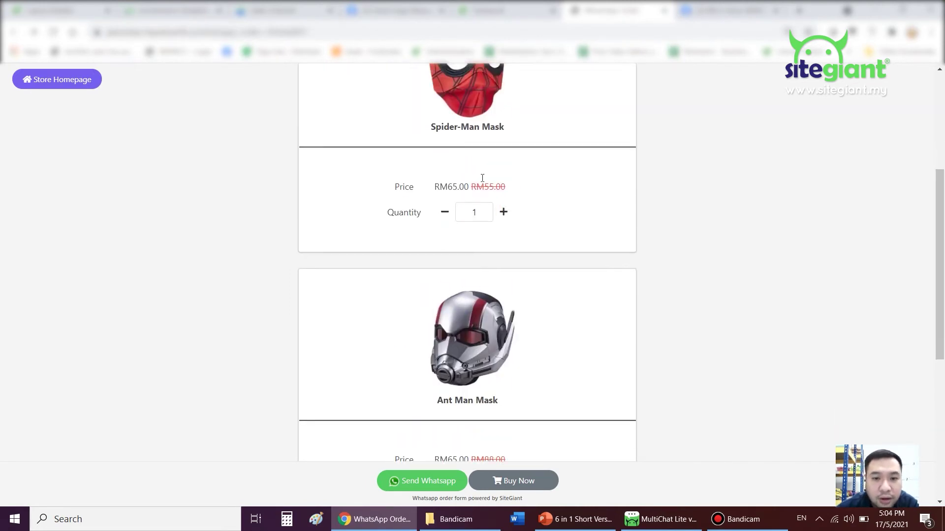
{"action": "scroll", "coordinate": [530, 249], "scroll_direction": "up", "scroll_amount": 1}
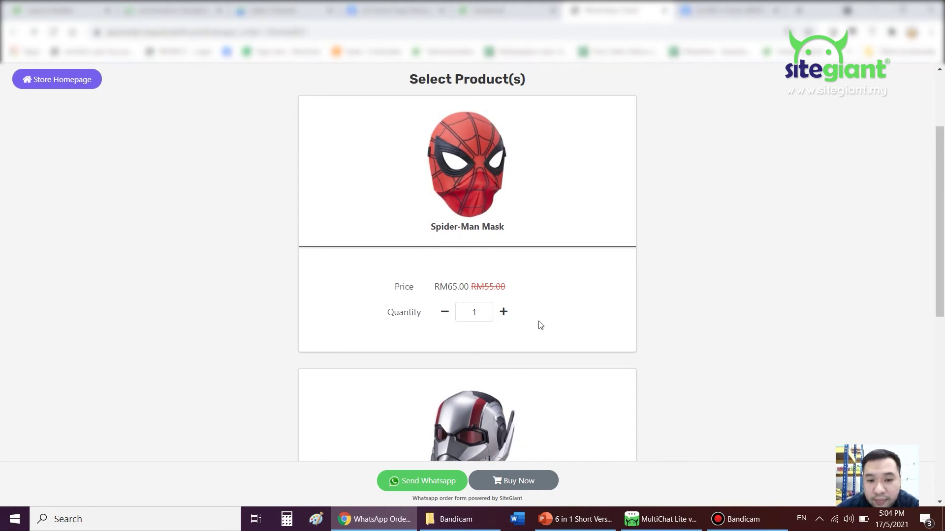
{"action": "left_click", "coordinate": [517, 480]}
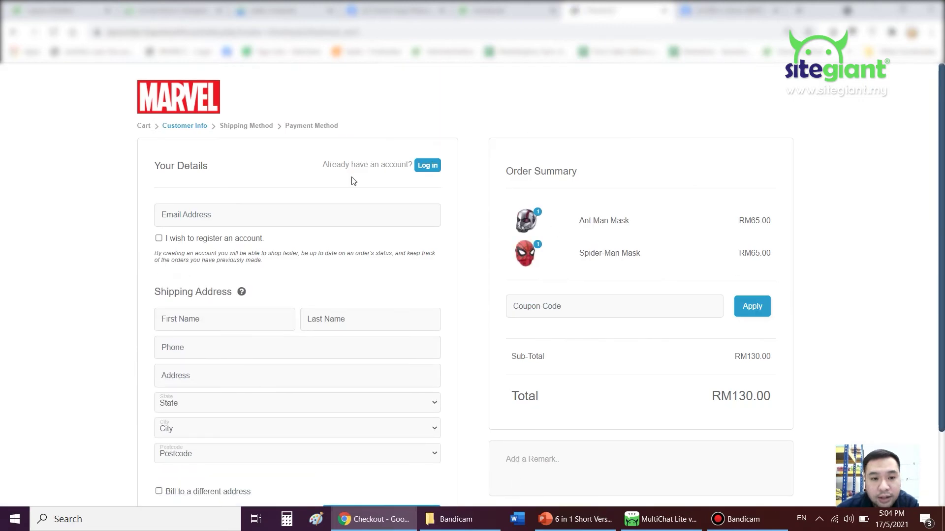
{"action": "scroll", "coordinate": [650, 222], "scroll_direction": "down", "scroll_amount": 2}
{"action": "scroll", "coordinate": [308, 226], "scroll_direction": "up", "scroll_amount": 2}
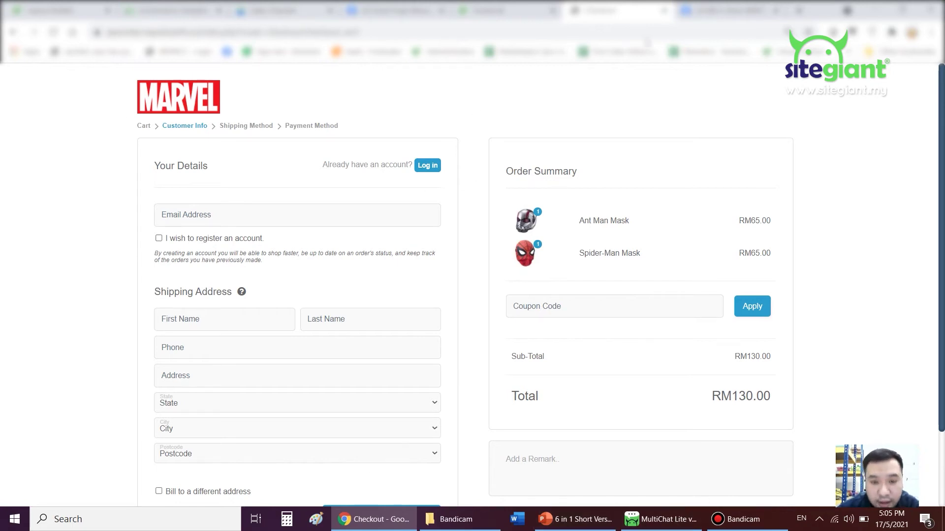
{"action": "left_click", "coordinate": [577, 519]}
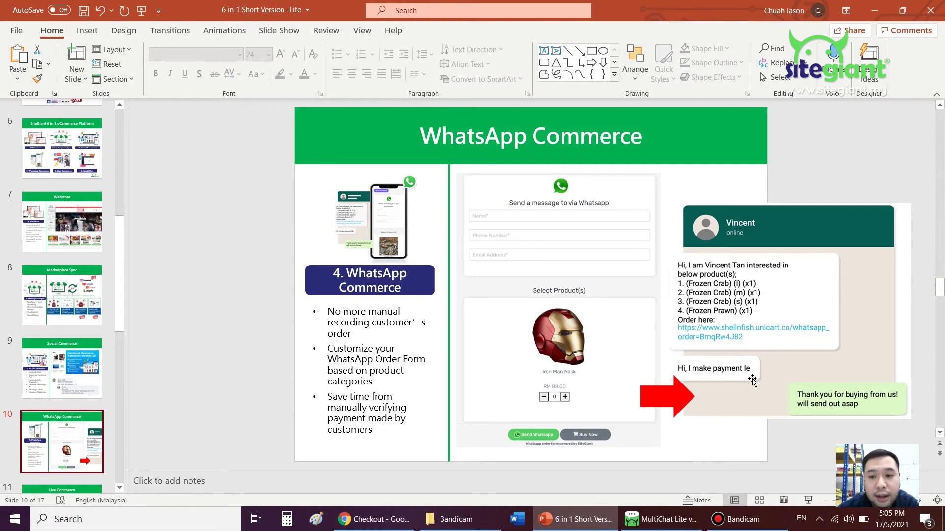
{"action": "scroll", "coordinate": [194, 297], "scroll_direction": "down", "scroll_amount": 1}
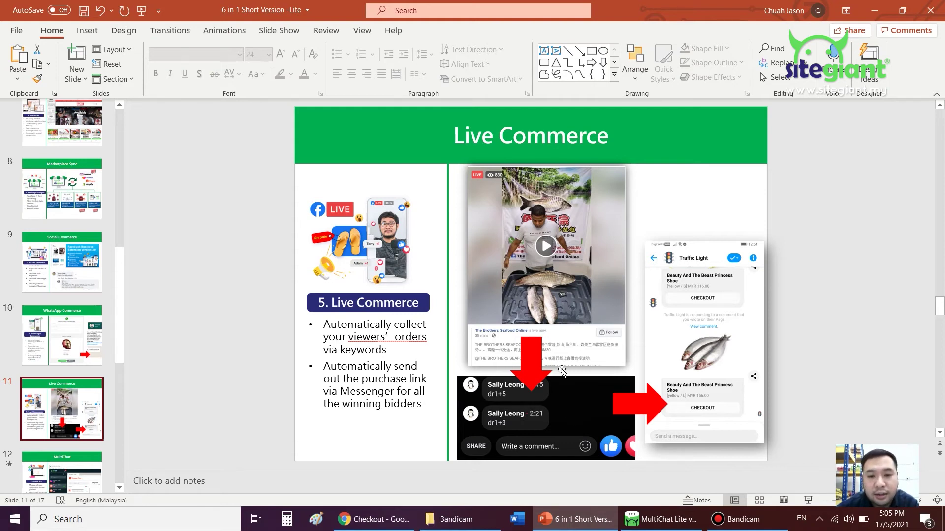
Bring the Chrome checkout page back up from the taskbar after reaching the Live Commerce slide
{"action": "left_click", "coordinate": [373, 519]}
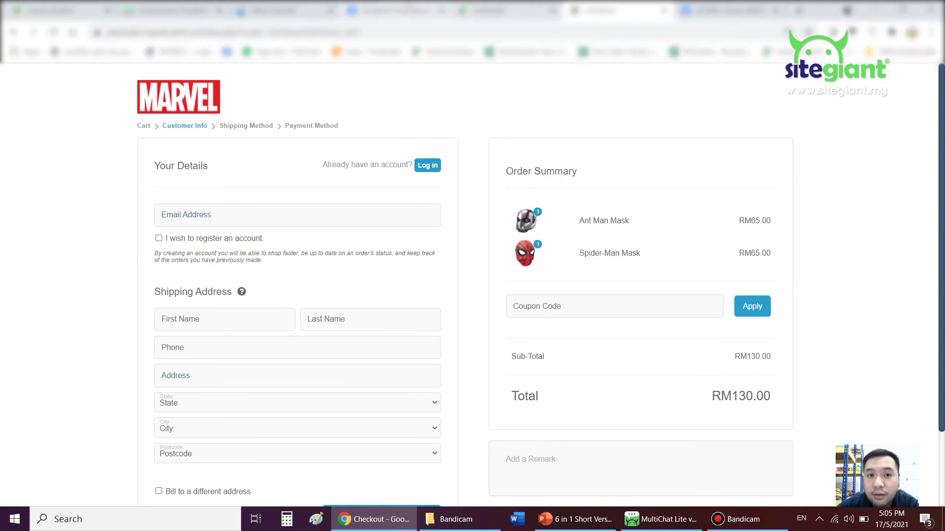
Switch to the BM e-Store Facebook page and briefly enlarge its profile picture
{"action": "left_click", "coordinate": [727, 10]}
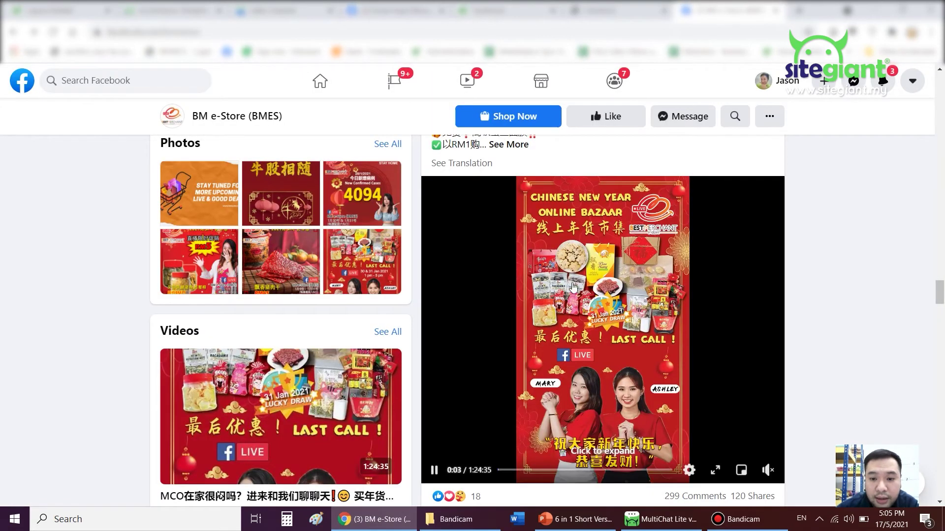
{"action": "scroll", "coordinate": [916, 141], "scroll_direction": "up", "scroll_amount": 1}
{"action": "scroll", "coordinate": [915, 143], "scroll_direction": "up", "scroll_amount": 5}
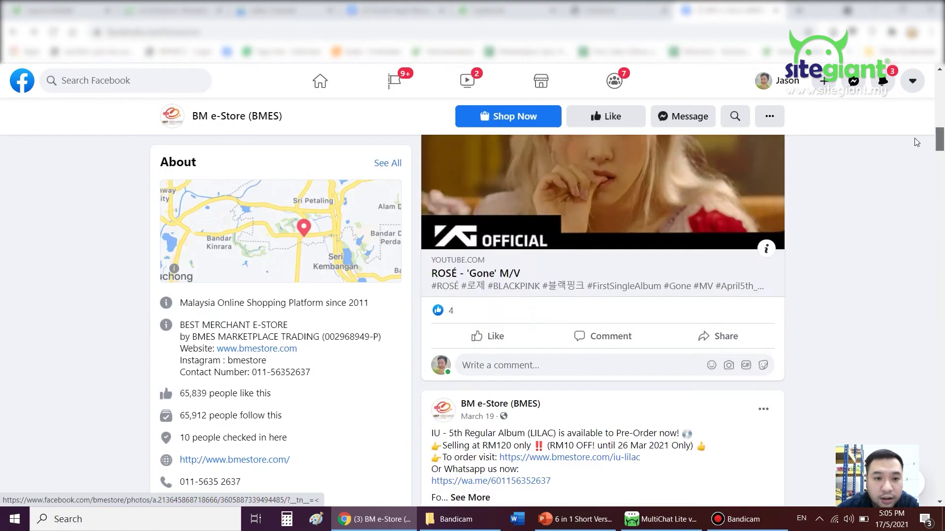
{"action": "scroll", "coordinate": [915, 142], "scroll_direction": "up", "scroll_amount": 3}
{"action": "scroll", "coordinate": [911, 97], "scroll_direction": "up", "scroll_amount": 3}
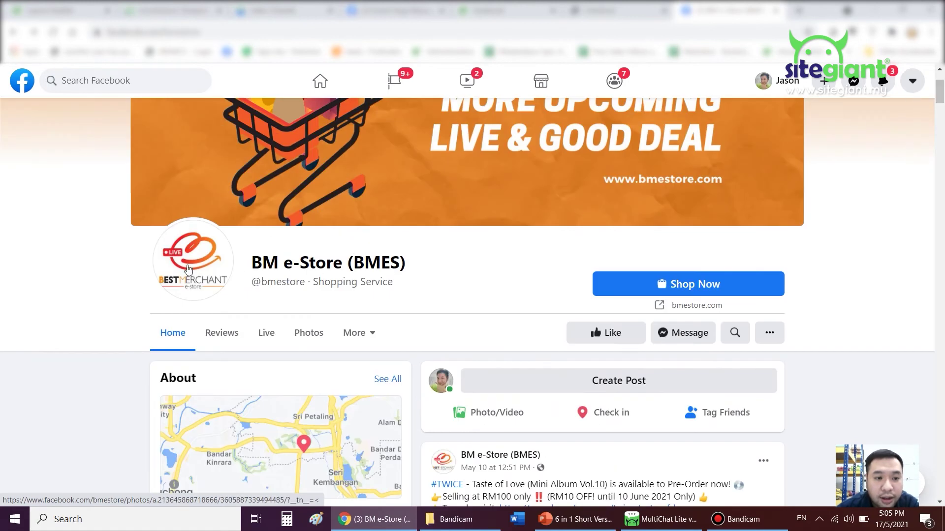
{"action": "left_click", "coordinate": [188, 266]}
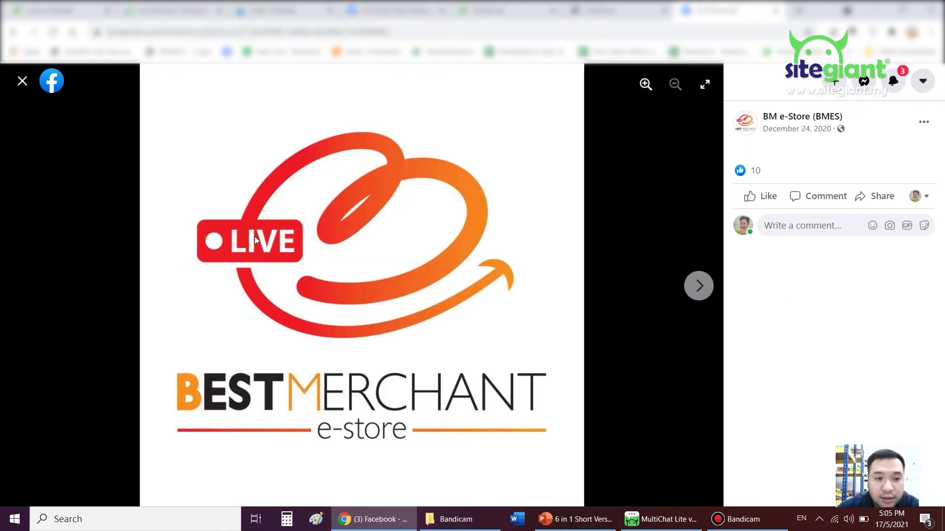
{"action": "key", "text": "Escape"}
{"action": "scroll", "coordinate": [931, 292], "scroll_direction": "down", "scroll_amount": 5}
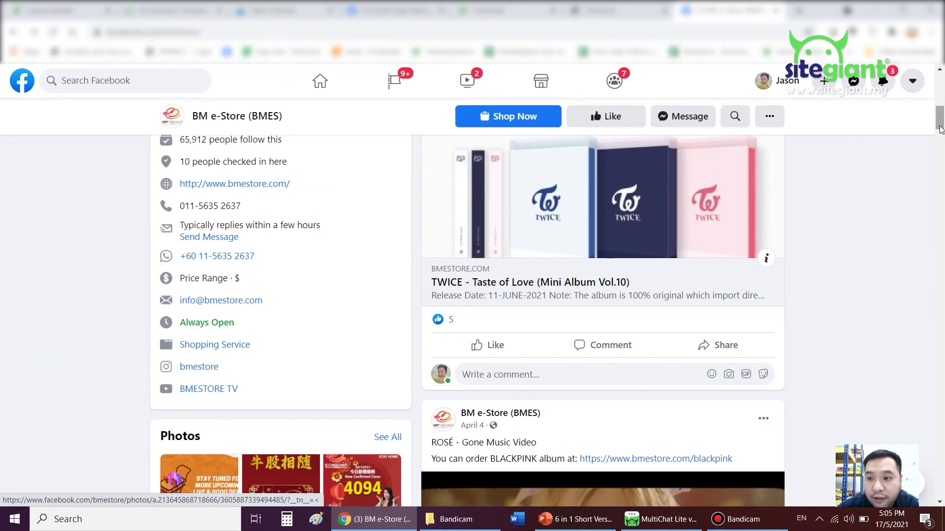
{"action": "scroll", "coordinate": [931, 291], "scroll_direction": "down", "scroll_amount": 5}
{"action": "scroll", "coordinate": [931, 292], "scroll_direction": "down", "scroll_amount": 5}
{"action": "scroll", "coordinate": [931, 292], "scroll_direction": "down", "scroll_amount": 5}
{"action": "scroll", "coordinate": [551, 313], "scroll_direction": "up", "scroll_amount": 1}
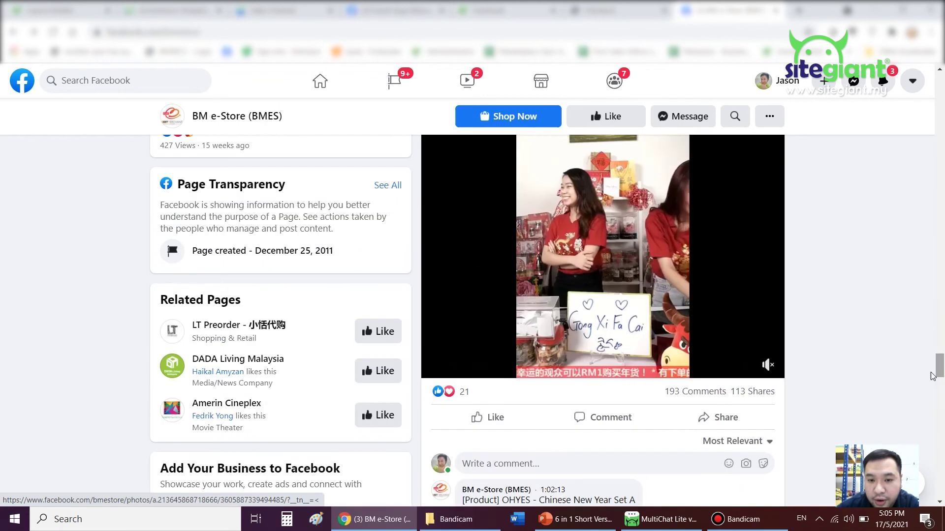
Skip the live video ahead to about 34 minutes, pause it, then switch to the Unicart admin page
{"action": "left_click", "coordinate": [543, 365]}
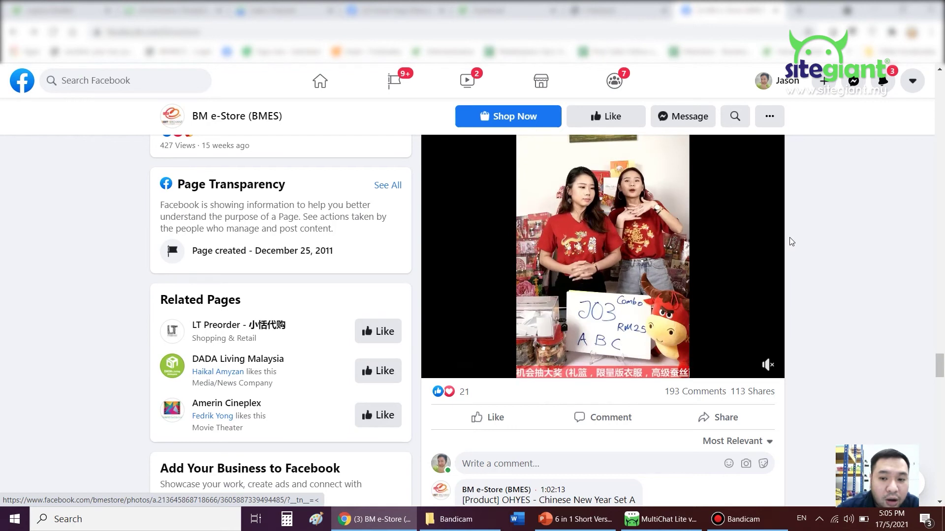
{"action": "scroll", "coordinate": [790, 238], "scroll_direction": "up", "scroll_amount": 1}
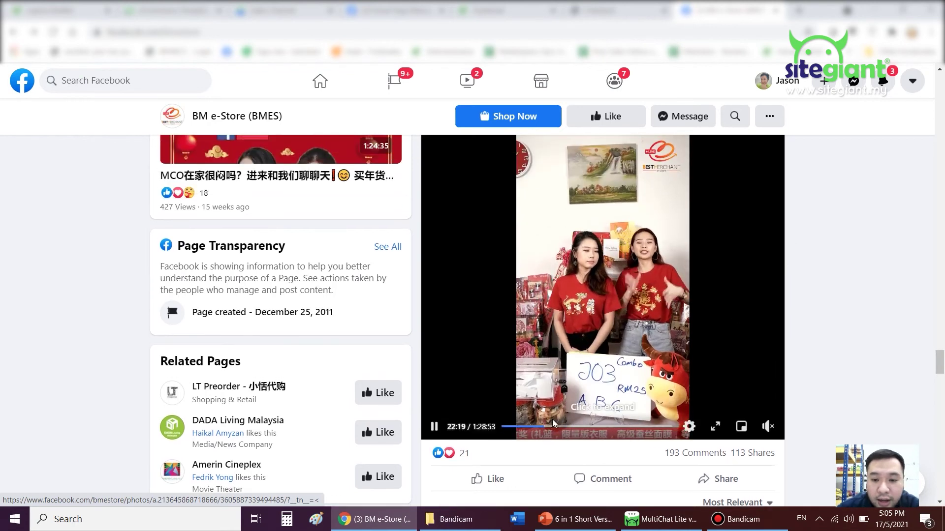
{"action": "left_click", "coordinate": [569, 427]}
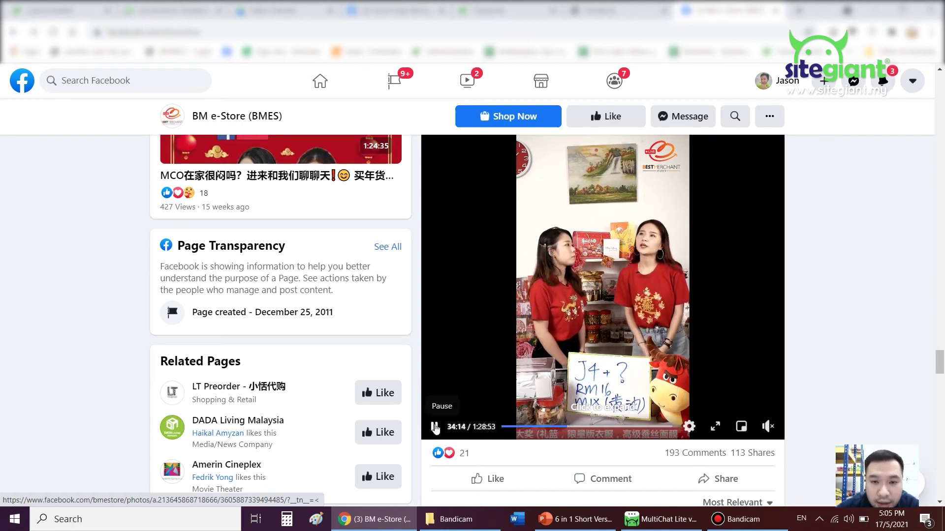
{"action": "left_click", "coordinate": [435, 428]}
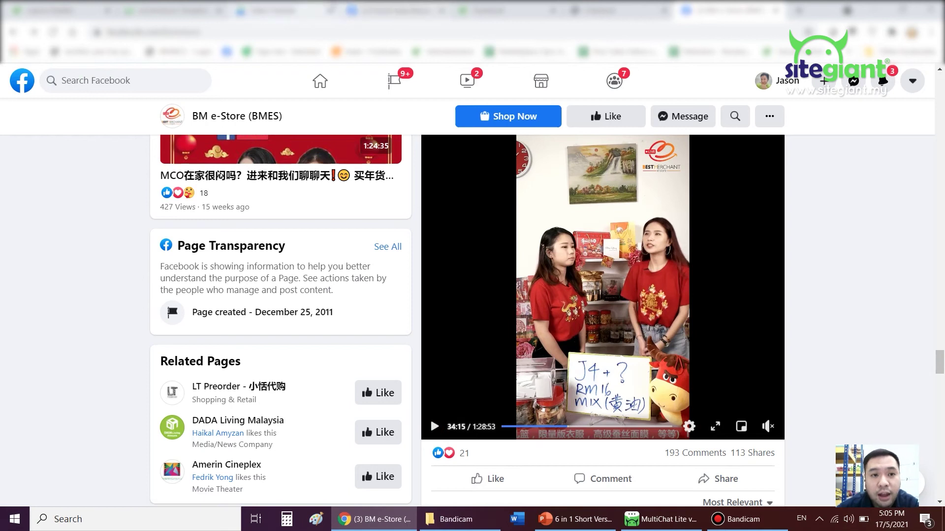
{"action": "left_click", "coordinate": [509, 10]}
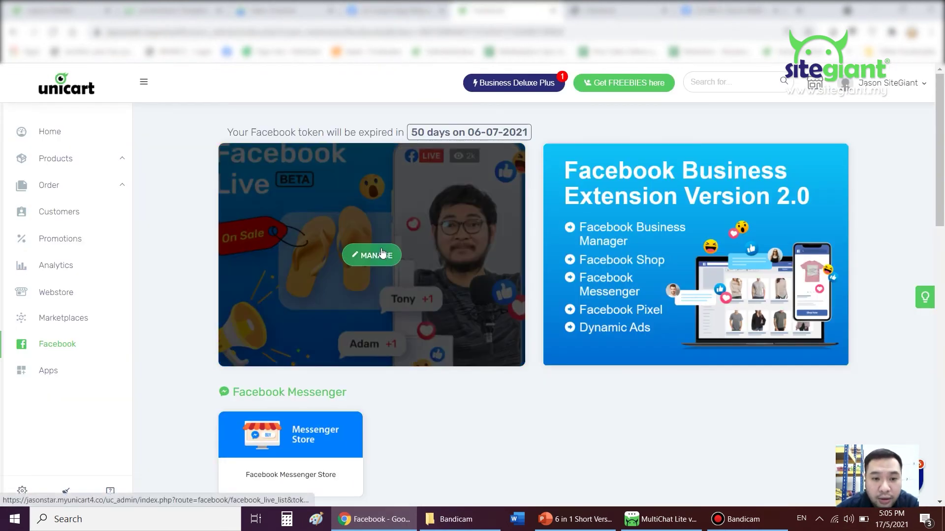
Open the first past Facebook Live session's Add Products queue, then return to the presentation
{"action": "left_click", "coordinate": [381, 253]}
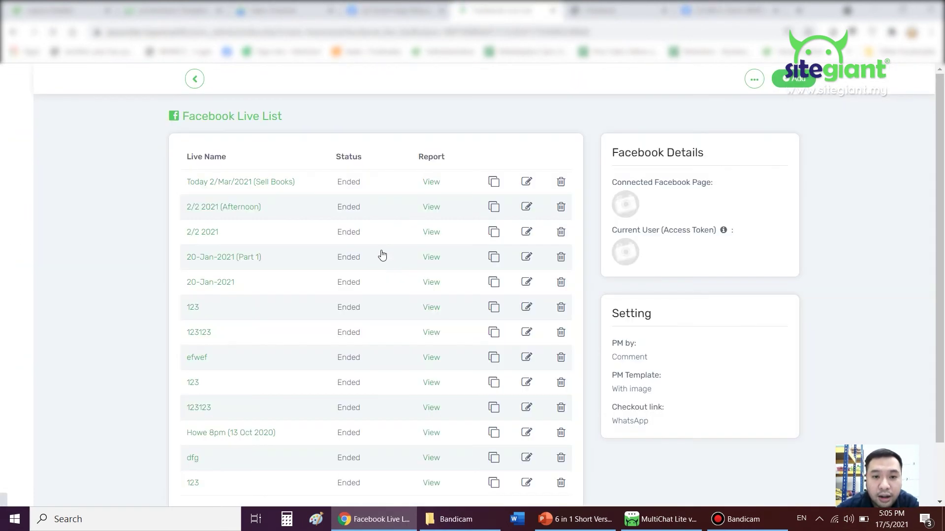
{"action": "left_click", "coordinate": [252, 181]}
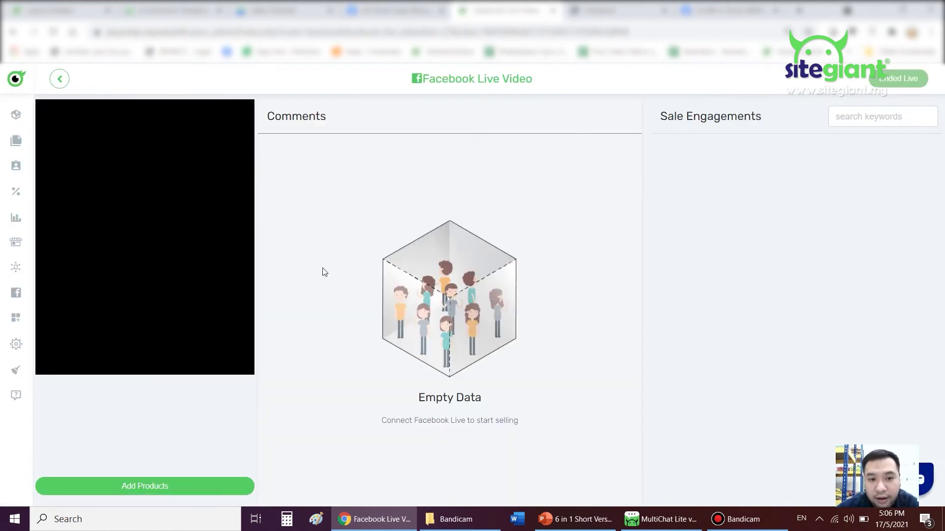
{"action": "left_click", "coordinate": [147, 485]}
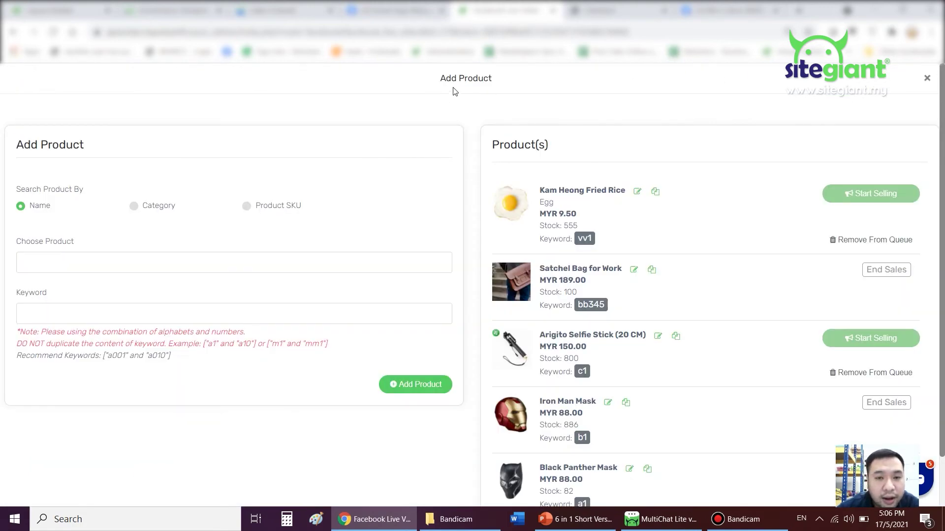
{"action": "scroll", "coordinate": [643, 244], "scroll_direction": "down", "scroll_amount": 2}
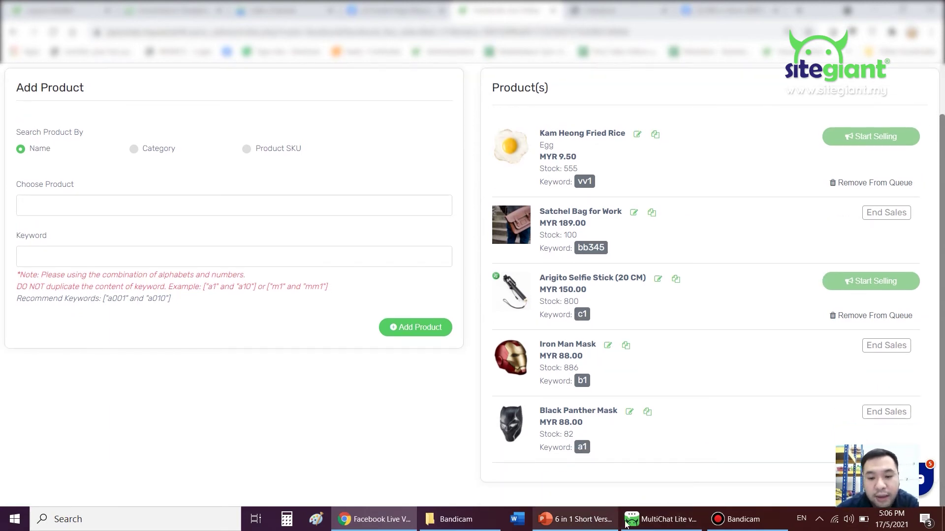
{"action": "left_click", "coordinate": [580, 518]}
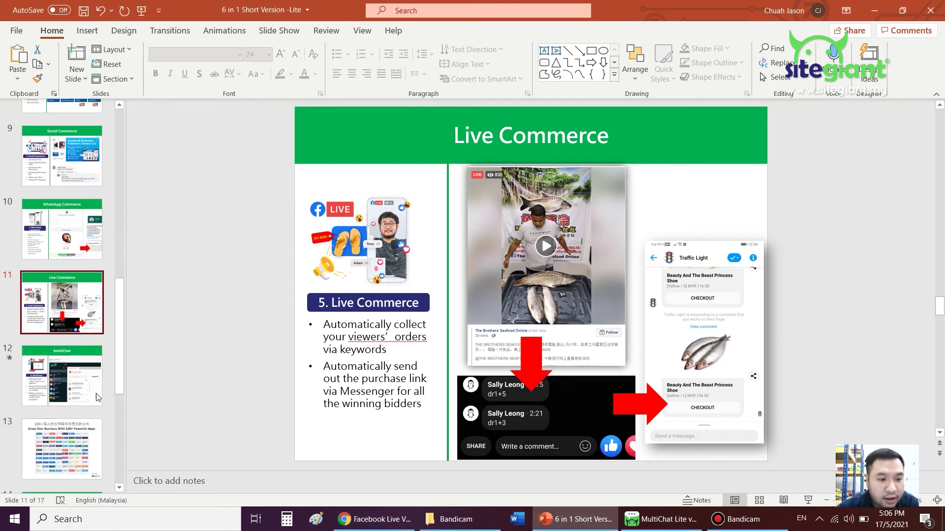
Show slide 12, MultiChat, then bring MultiChat Lite to the front
{"action": "left_click", "coordinate": [97, 397]}
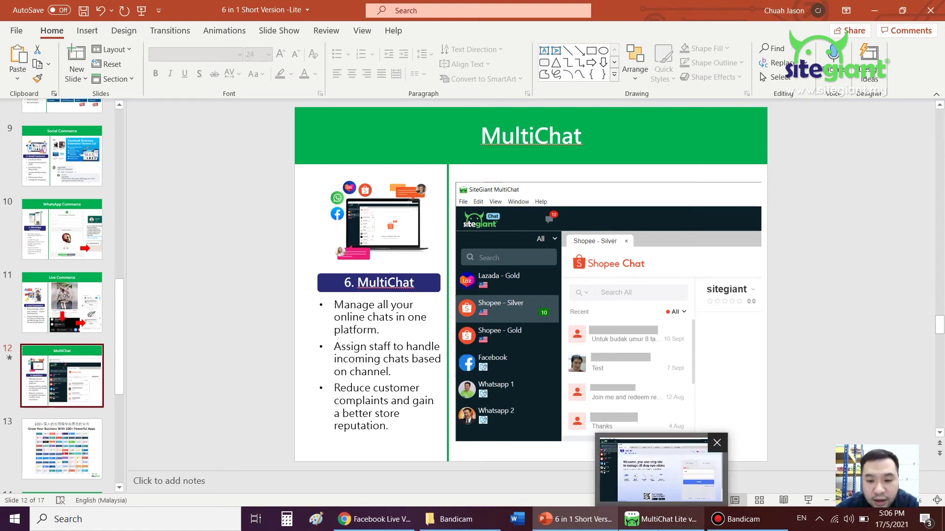
{"action": "mouse_move", "coordinate": [661, 519]}
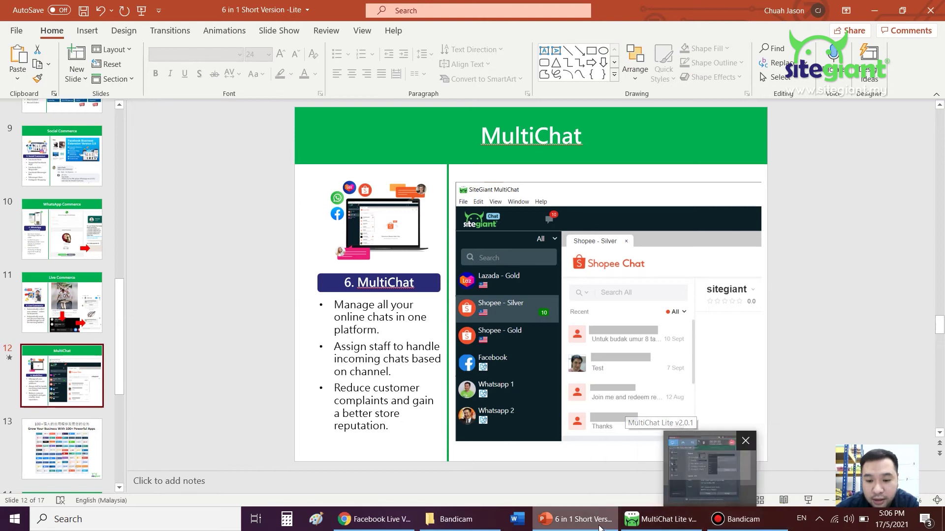
{"action": "left_click", "coordinate": [656, 529]}
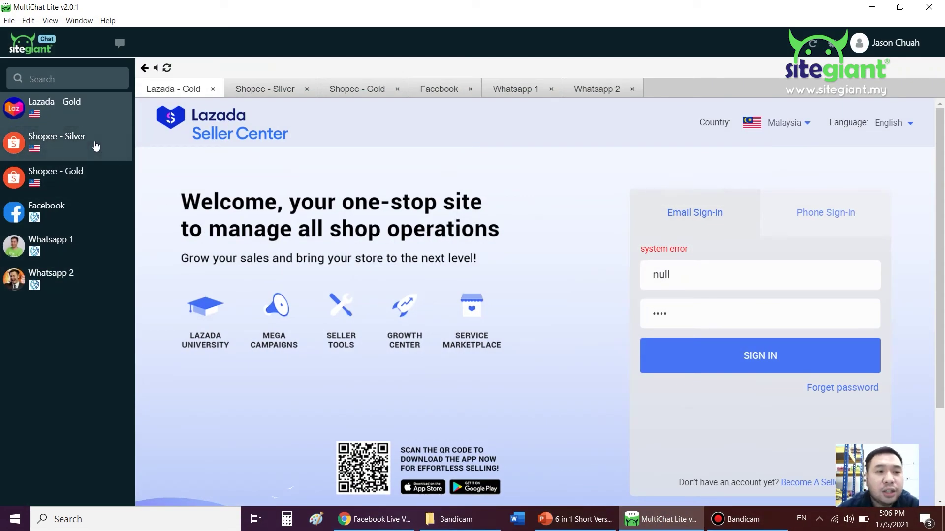
View the Shopee - Silver, Shopee - Gold, Facebook, Whatsapp 1 and Whatsapp 2 channels, returning to Shopee - Gold
{"action": "left_click", "coordinate": [78, 142]}
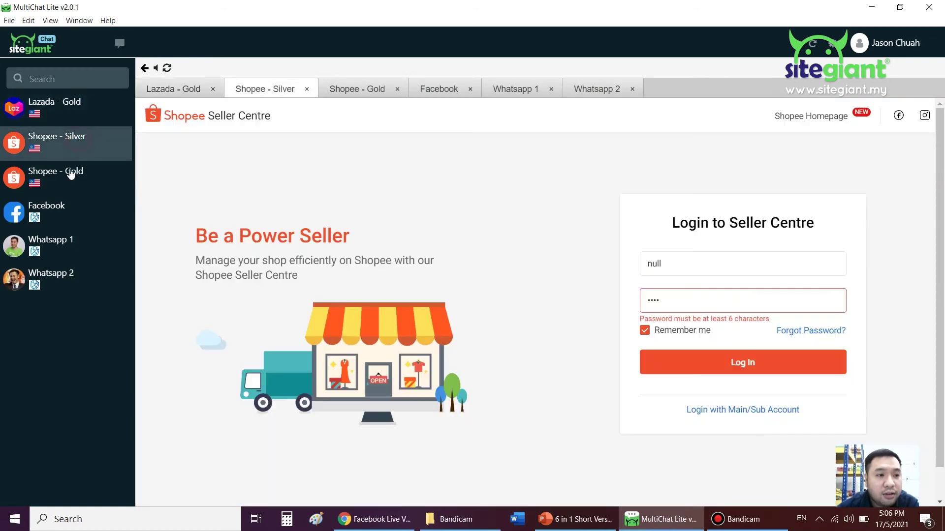
{"action": "left_click", "coordinate": [76, 190]}
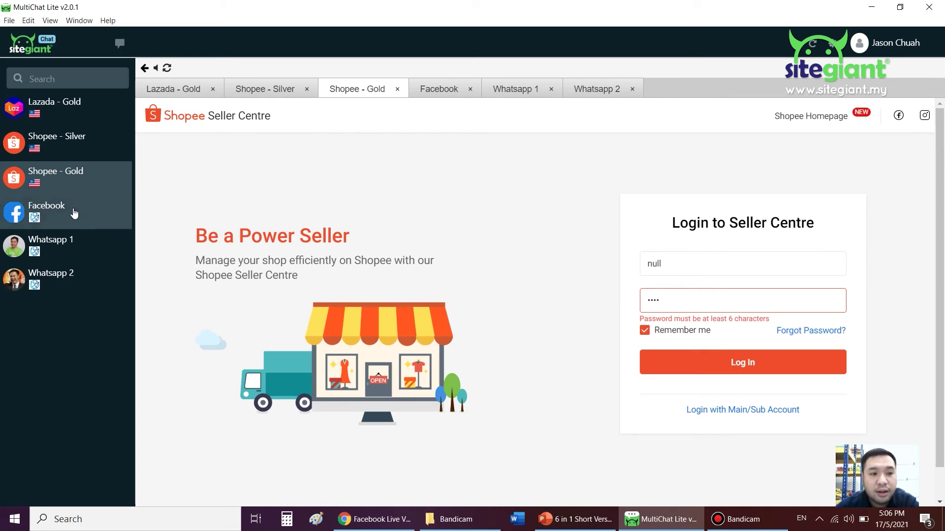
{"action": "left_click", "coordinate": [74, 213]}
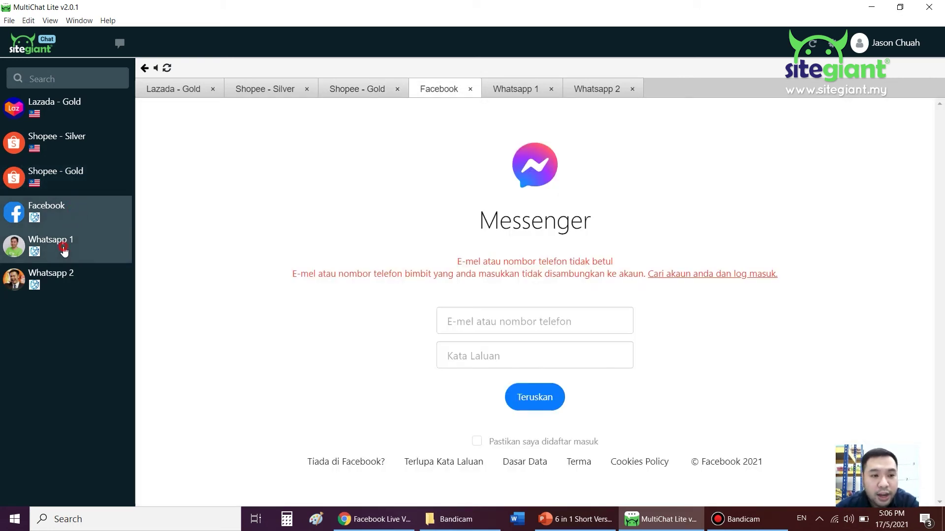
{"action": "left_click", "coordinate": [65, 255]}
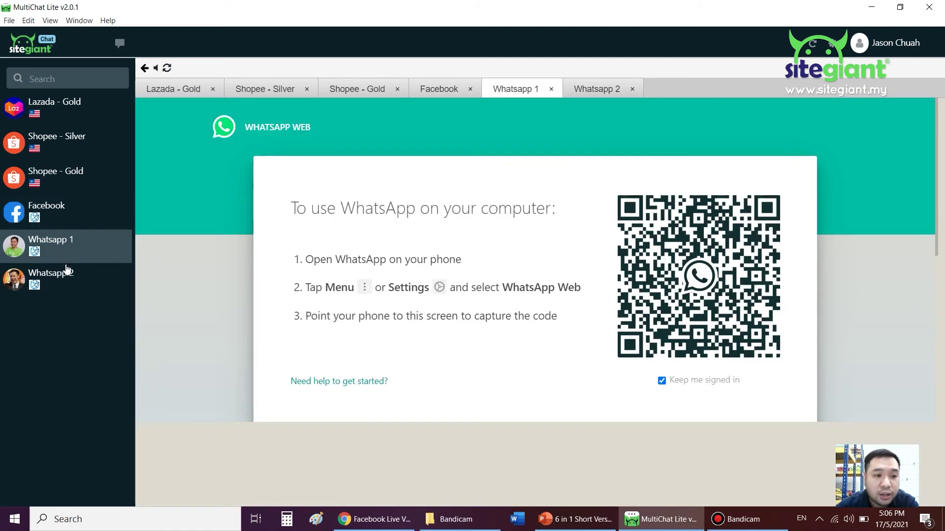
{"action": "left_click", "coordinate": [70, 277]}
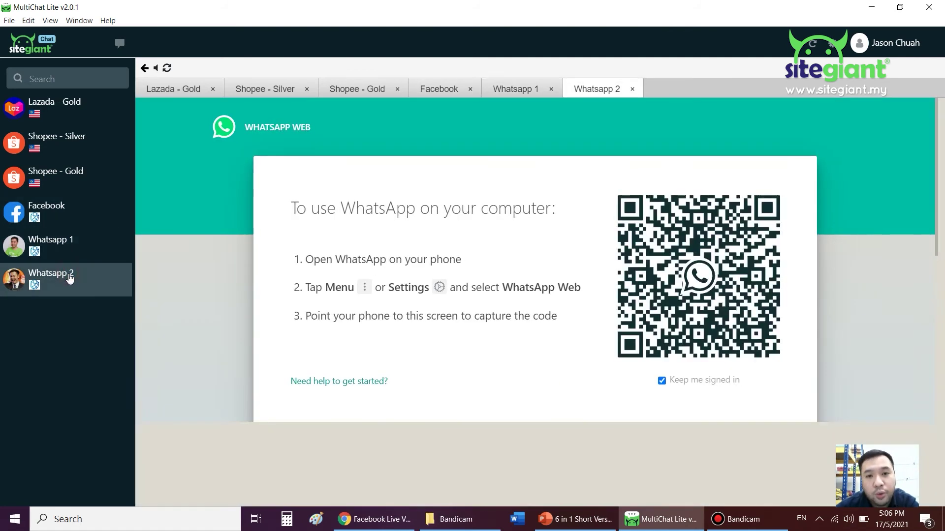
{"action": "left_click", "coordinate": [63, 184]}
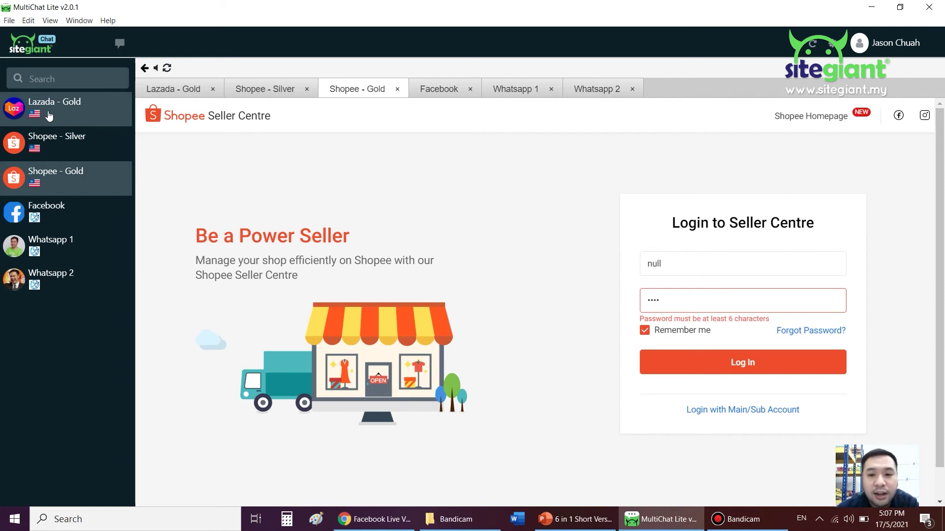
Flip between the Lazada - Gold and Shopee - Gold channels, ending on Shopee - Gold's login
{"action": "left_click", "coordinate": [73, 106]}
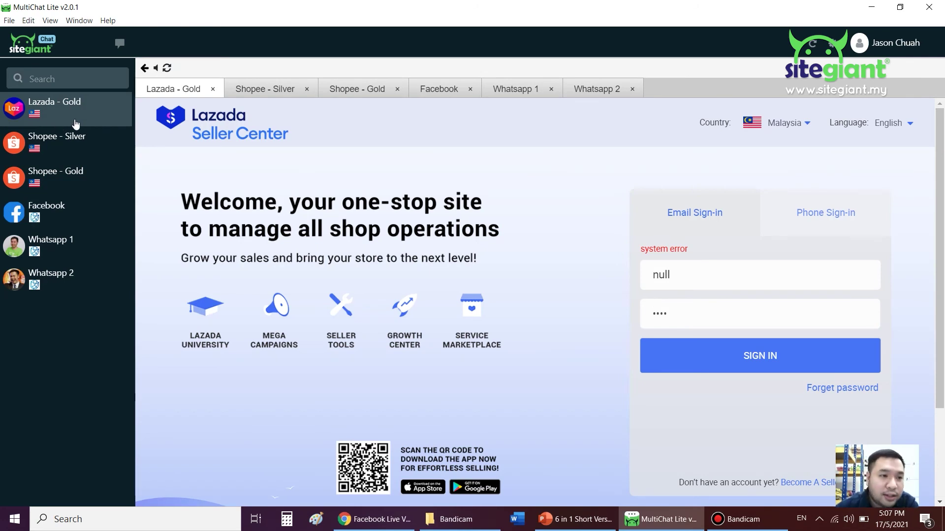
{"action": "left_click", "coordinate": [74, 171]}
{"action": "left_click", "coordinate": [61, 113]}
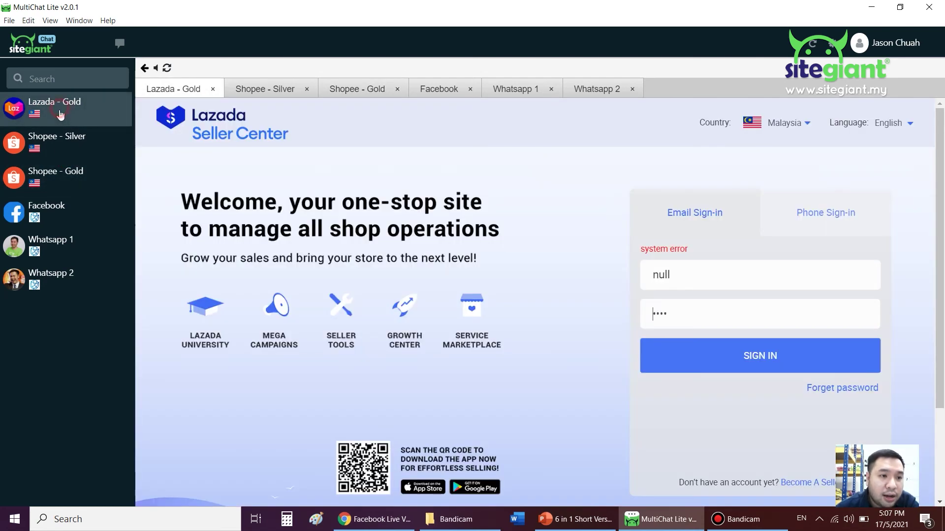
{"action": "left_click", "coordinate": [70, 170]}
From Staff Management, start a new staff member with Lazada - Gold and Shopee - Silver ticked, then close the form
{"action": "left_click", "coordinate": [847, 50]}
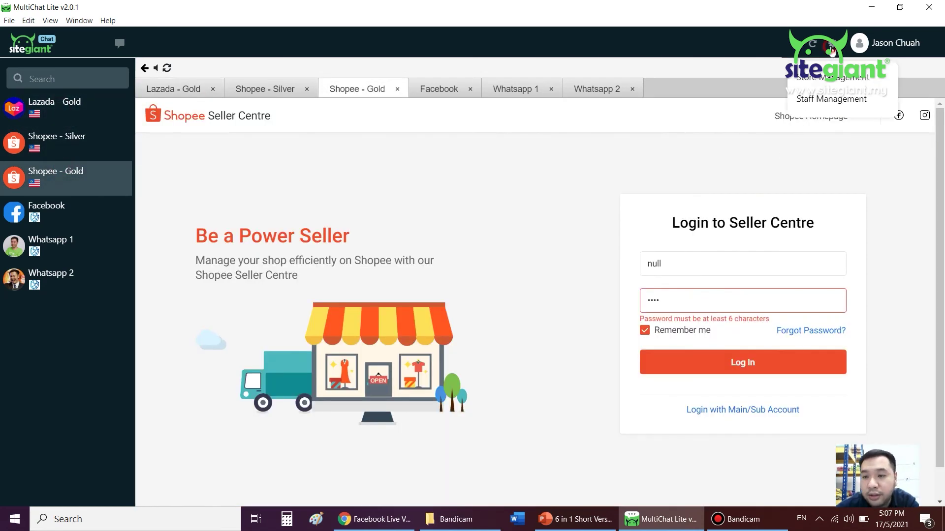
{"action": "left_click", "coordinate": [824, 98]}
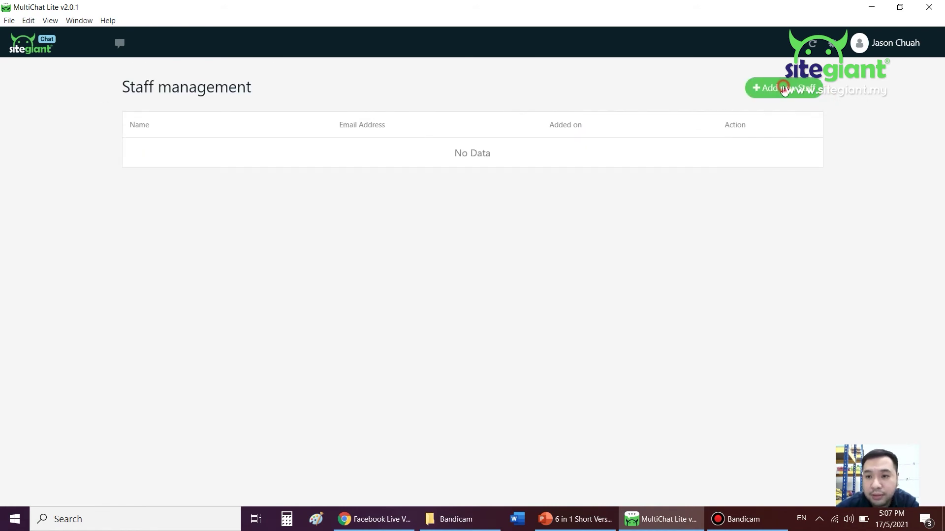
{"action": "left_click", "coordinate": [784, 89]}
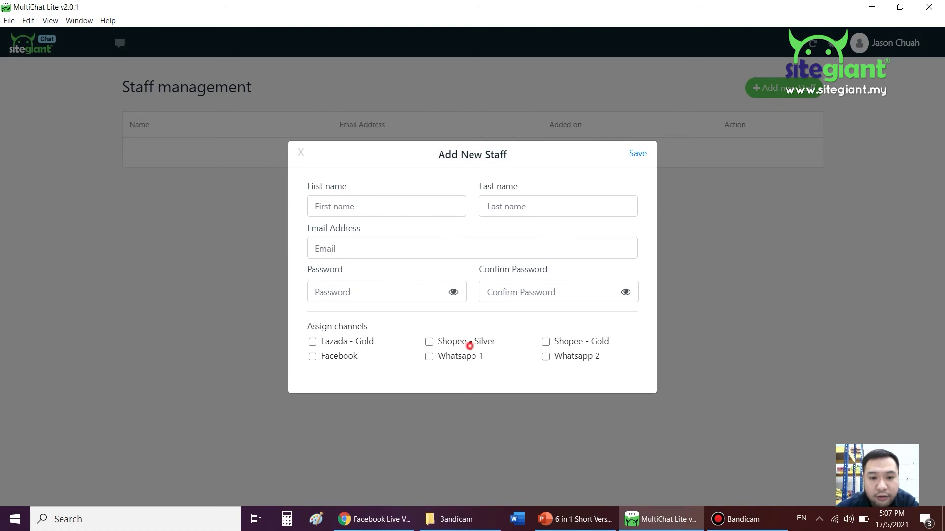
{"action": "left_click", "coordinate": [429, 342]}
{"action": "left_click", "coordinate": [312, 342]}
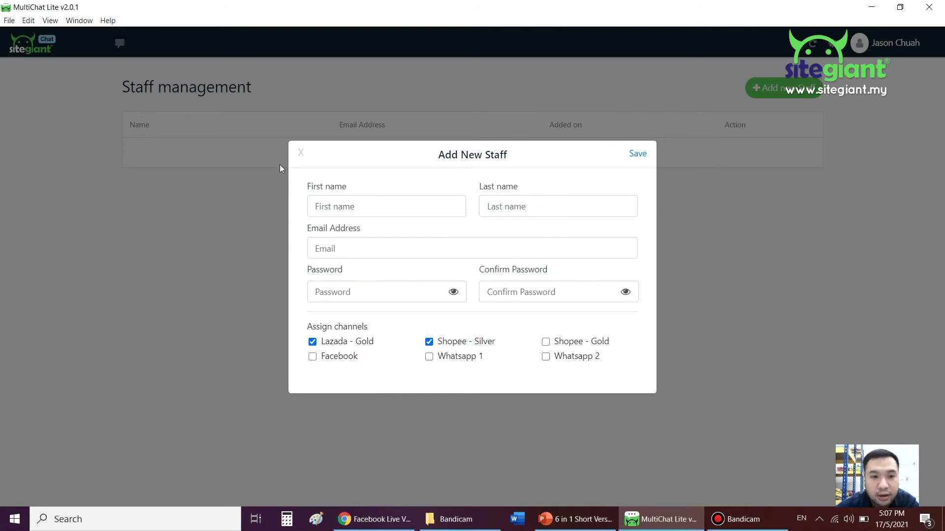
{"action": "left_click", "coordinate": [299, 152]}
Return to PowerPoint and advance through slide 13, 100+ Powerful Apps, to slide 14, eCommerce Training
{"action": "left_click", "coordinate": [575, 519]}
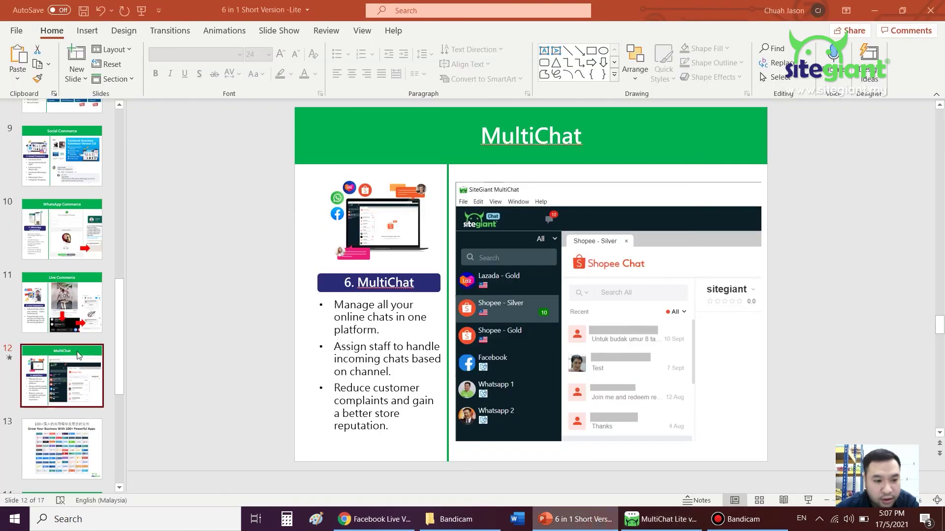
{"action": "scroll", "coordinate": [78, 355], "scroll_direction": "down", "scroll_amount": 2}
{"action": "left_click", "coordinate": [68, 347]}
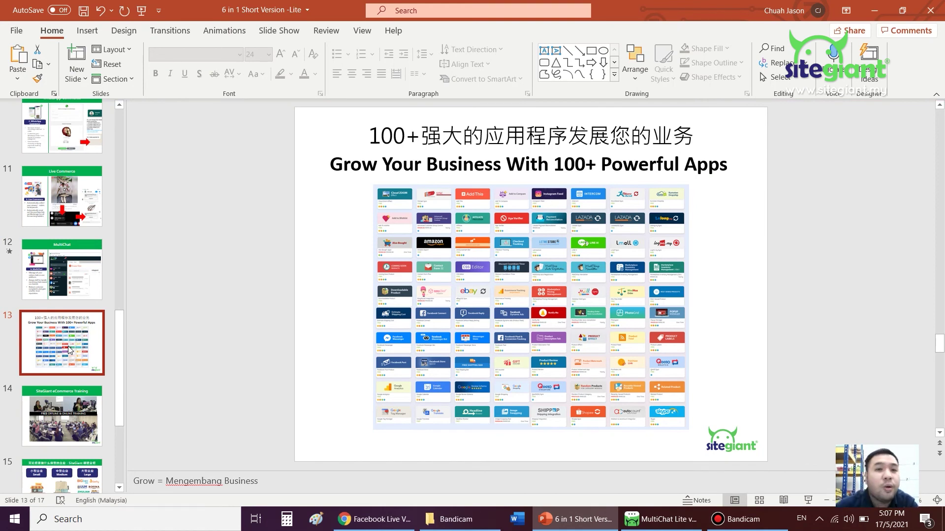
{"action": "left_click", "coordinate": [90, 412]}
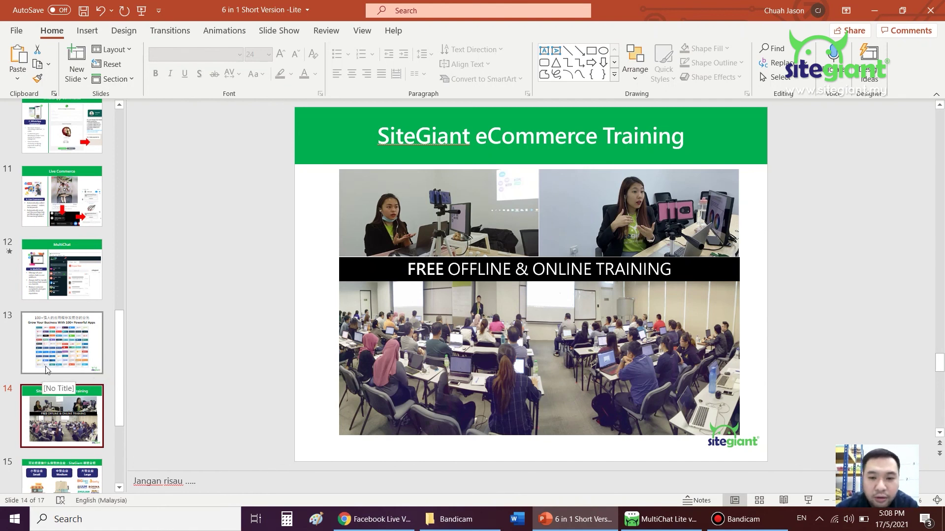
{"action": "scroll", "coordinate": [63, 343], "scroll_direction": "down", "scroll_amount": 2}
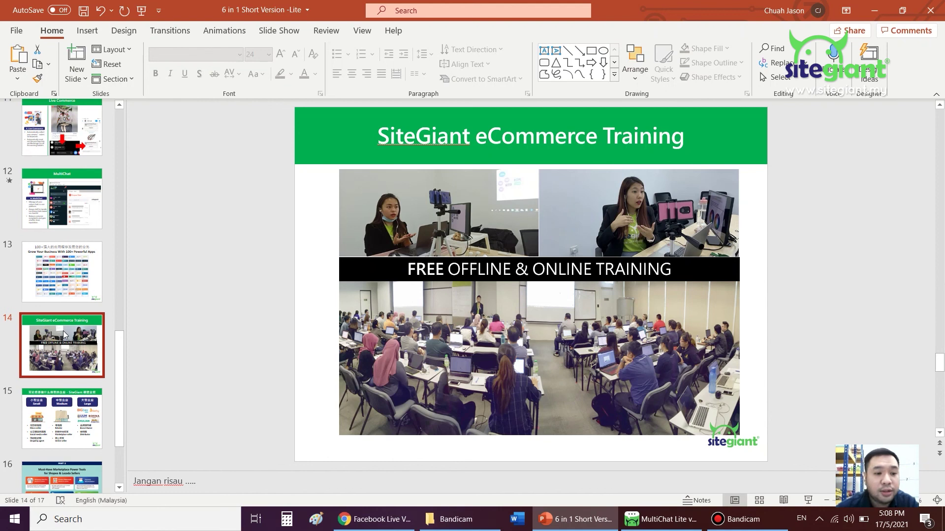
{"action": "scroll", "coordinate": [61, 341], "scroll_direction": "down", "scroll_amount": 2}
Step through slides 15 (business sizes), 16 (PART 2 Marketplace Power Tools) to slide 17, 'Get in touch with us'
{"action": "left_click", "coordinate": [85, 355]}
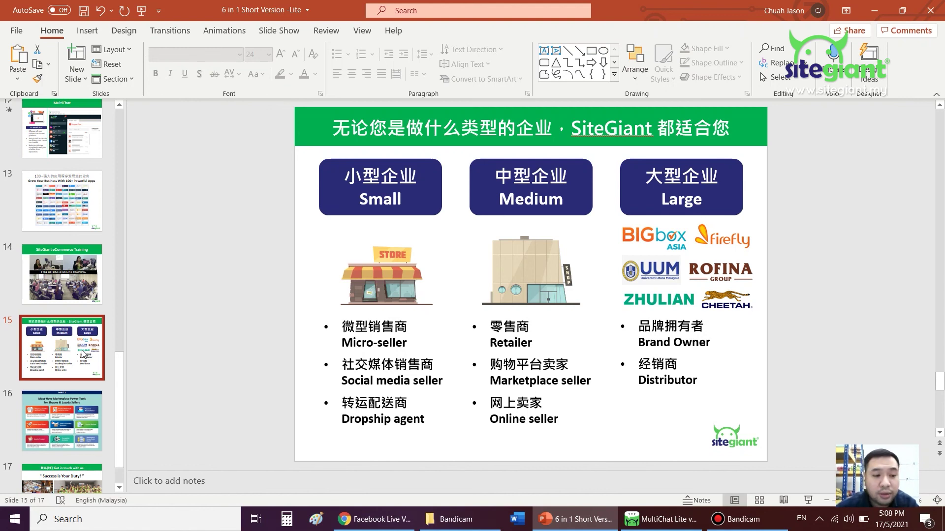
{"action": "left_click", "coordinate": [63, 431]}
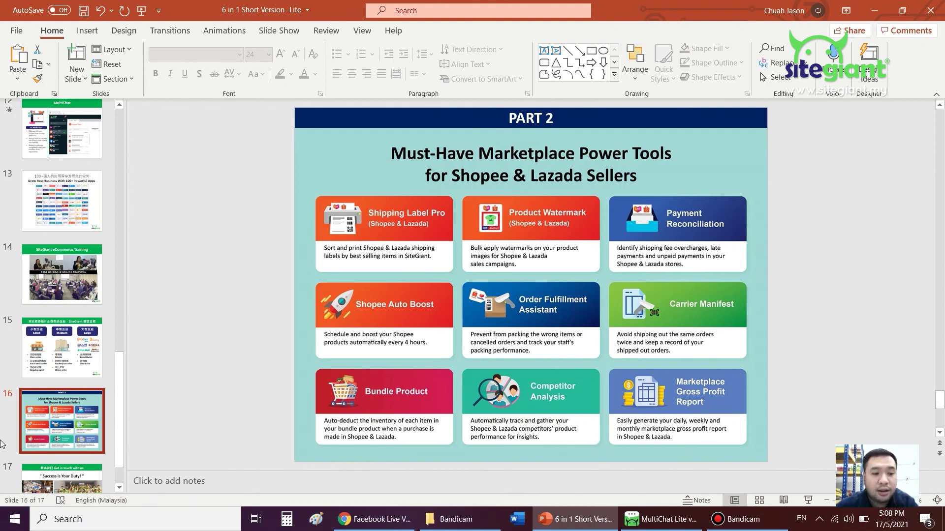
{"action": "left_click", "coordinate": [75, 476]}
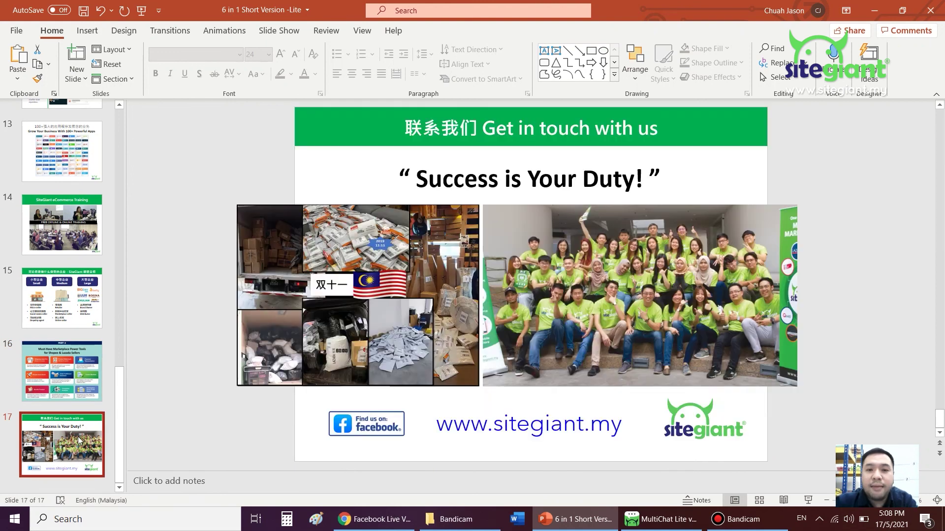